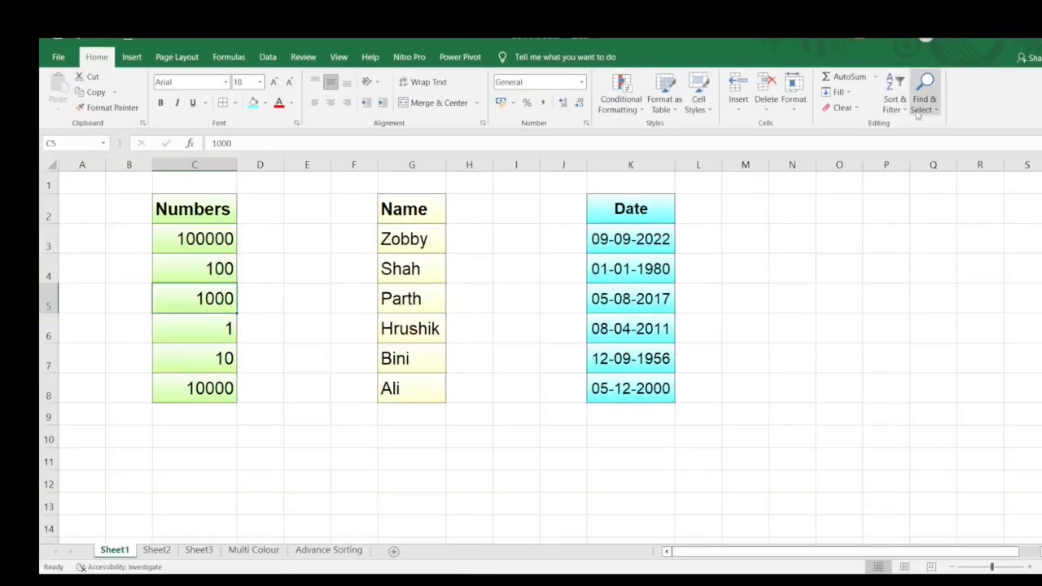
# Sort the Numbers column on Sheet1 from smallest to largest, and re-sort it from largest to smallest.
pyautogui.click(901, 104)
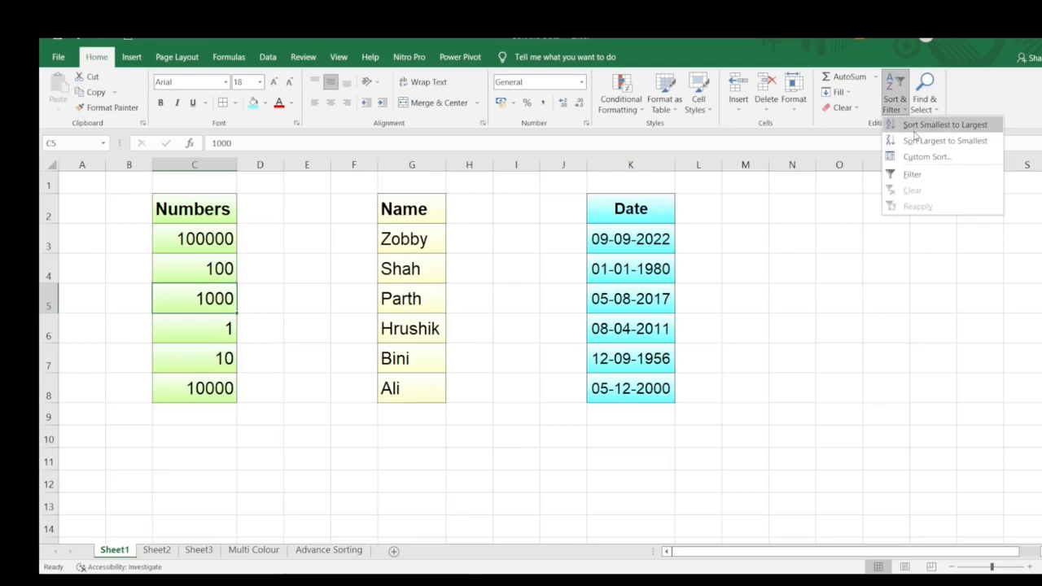
pyautogui.click(915, 136)
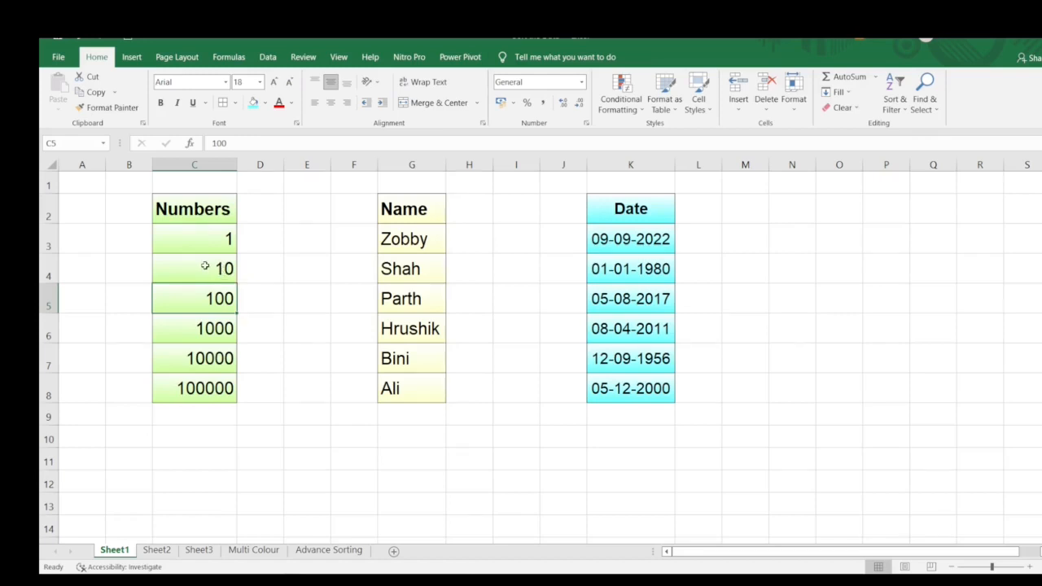
pyautogui.click(900, 110)
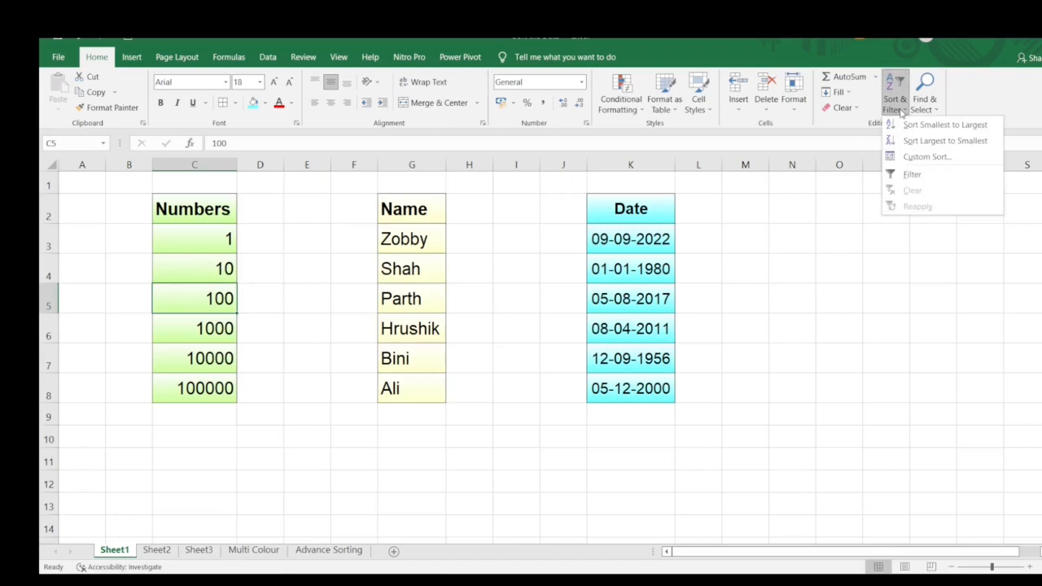
pyautogui.click(918, 144)
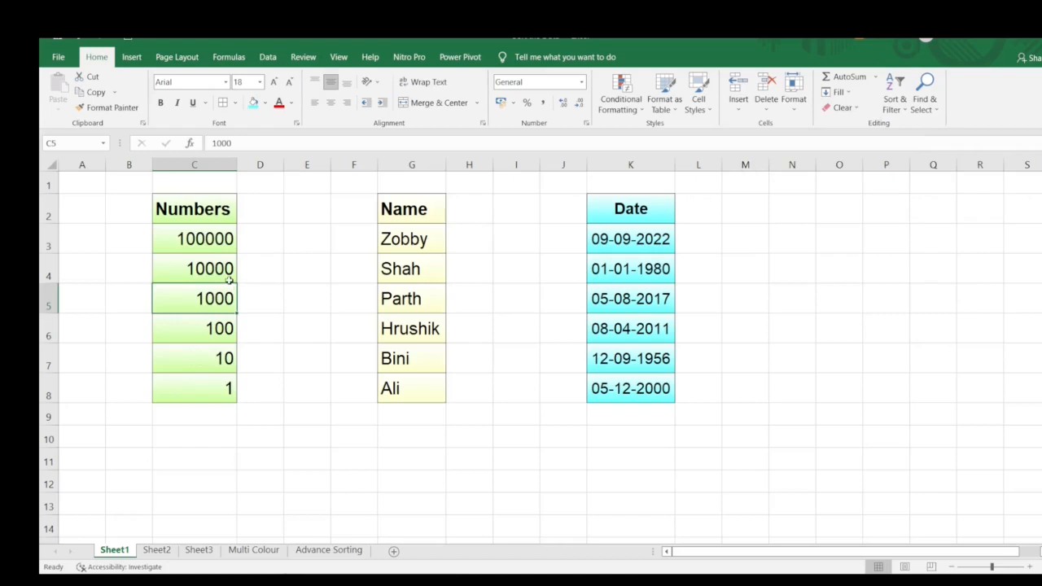
# Sort the Name column on Sheet1 from A to Z, and re-sort it from Z to A.
pyautogui.click(400, 275)
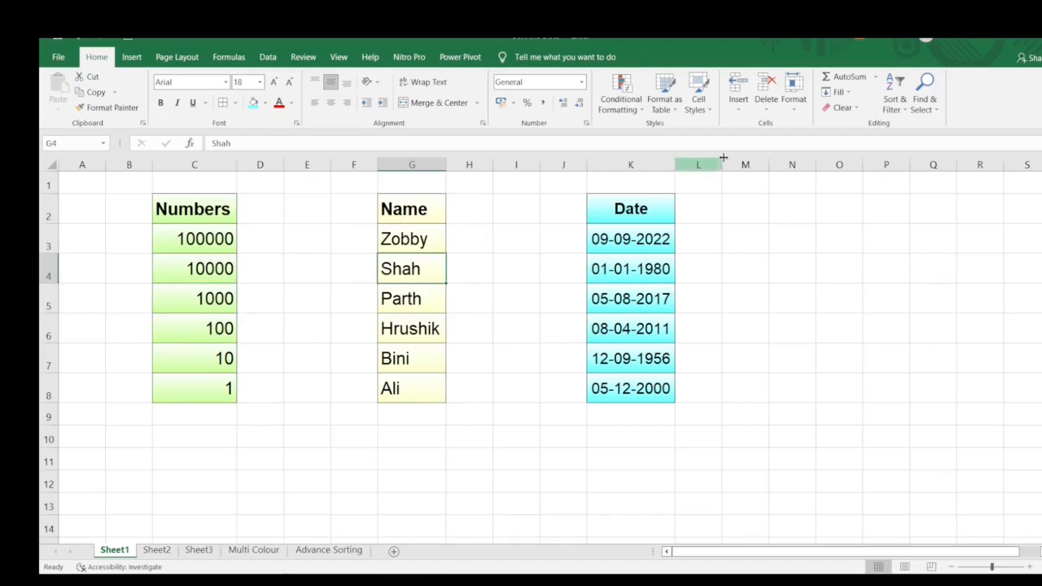
pyautogui.click(896, 104)
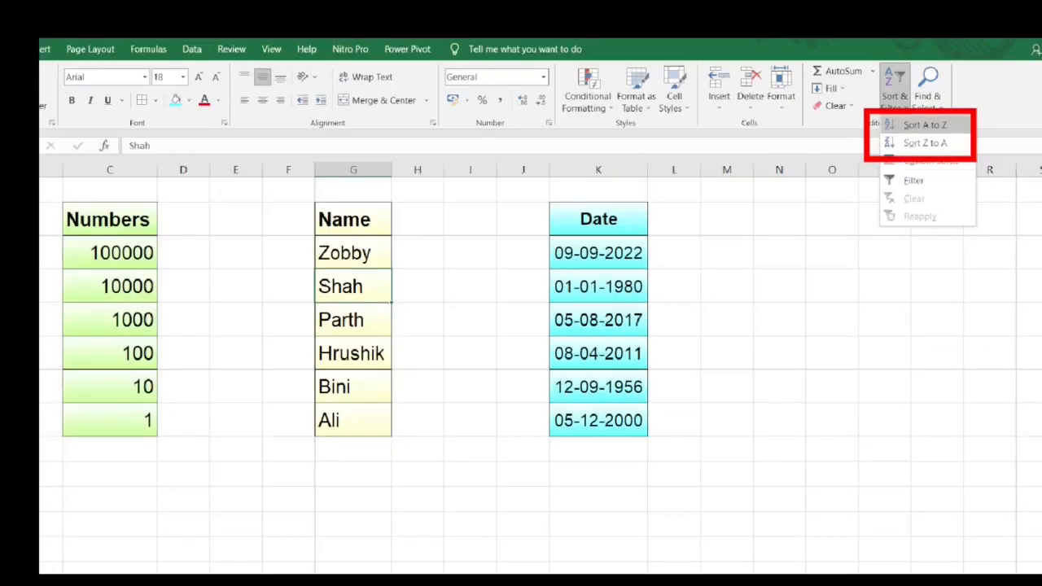
pyautogui.click(923, 125)
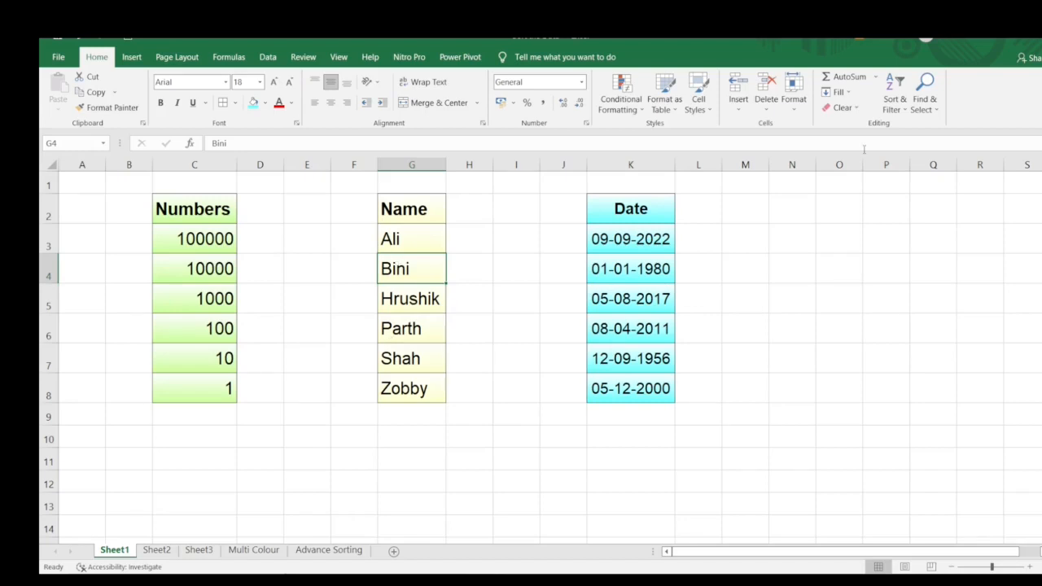
pyautogui.click(895, 104)
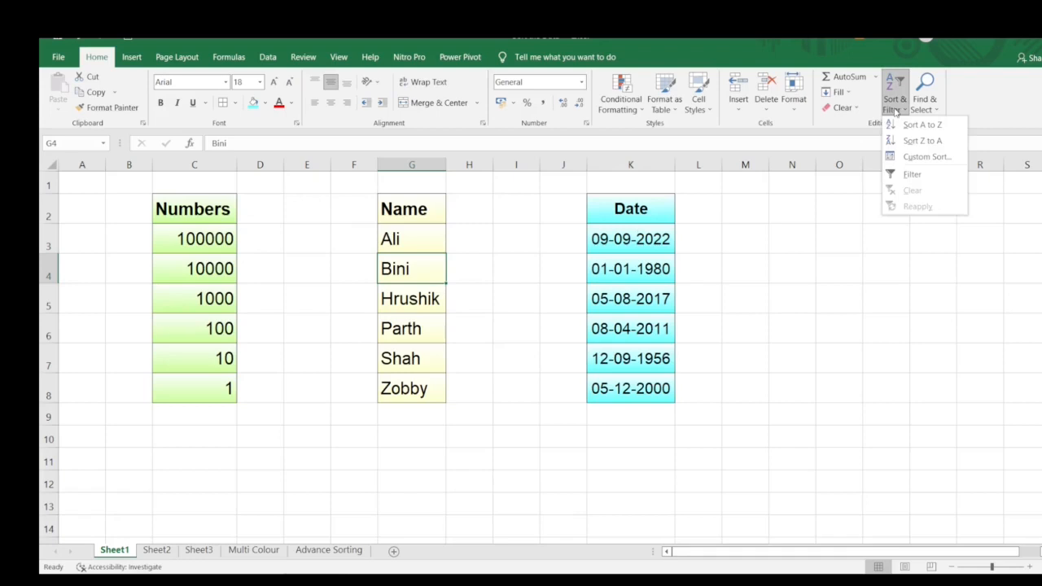
pyautogui.click(920, 140)
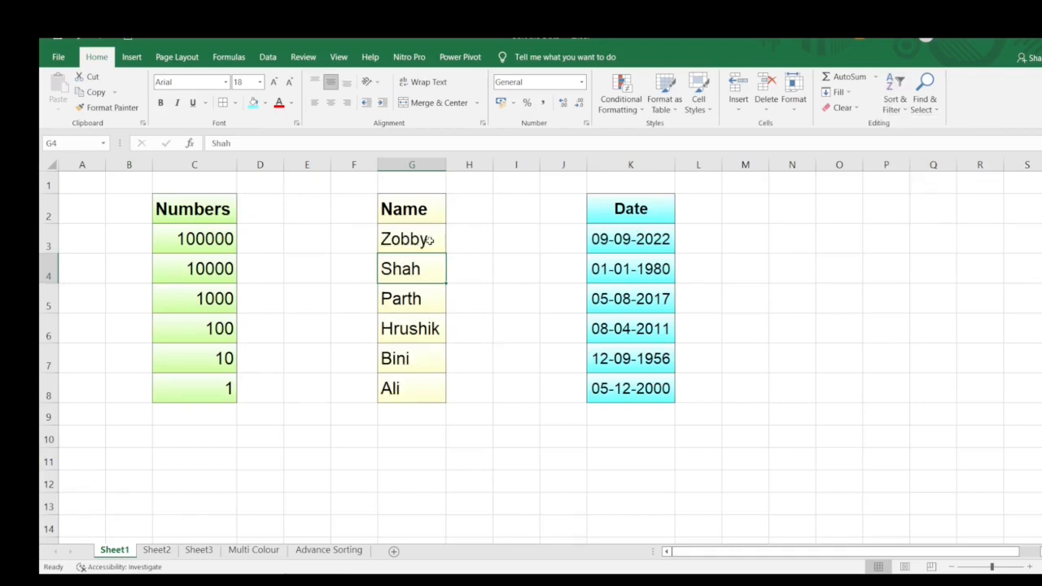
# Sort the Date column on Sheet1 from oldest to newest, and re-sort it from newest to oldest.
pyautogui.click(631, 240)
pyautogui.click(546, 247)
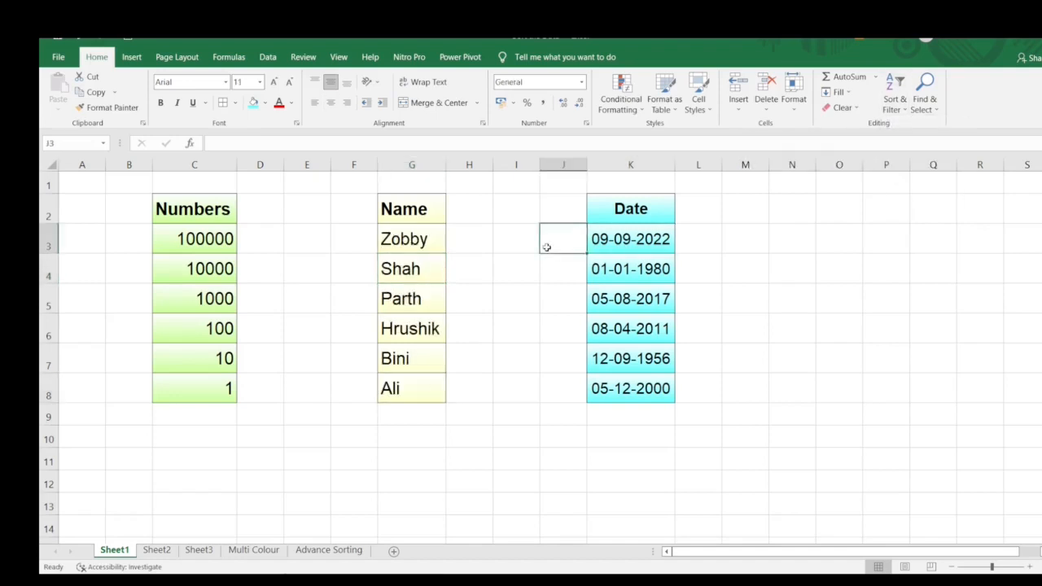
pyautogui.click(632, 245)
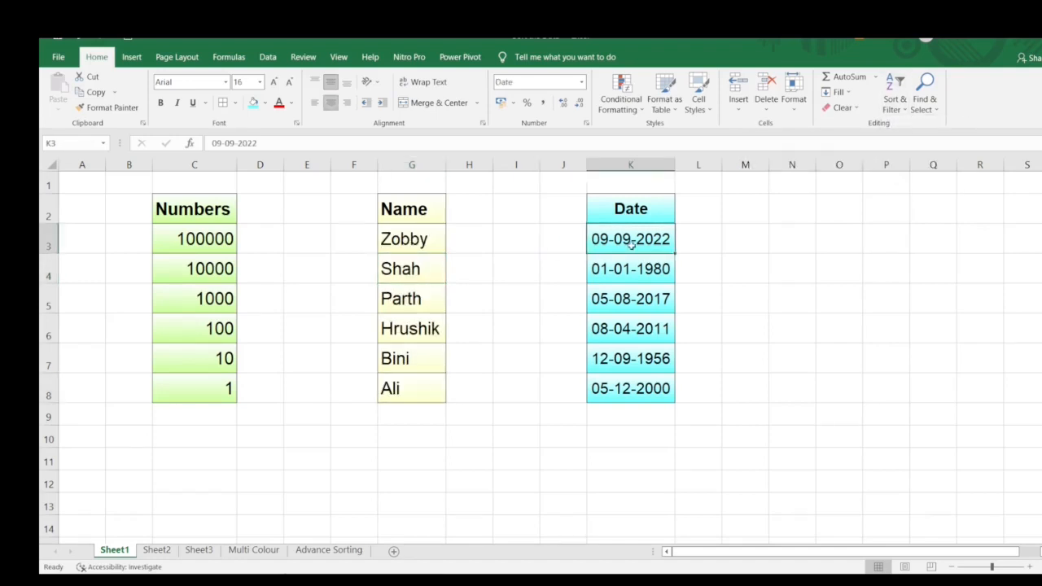
pyautogui.click(896, 105)
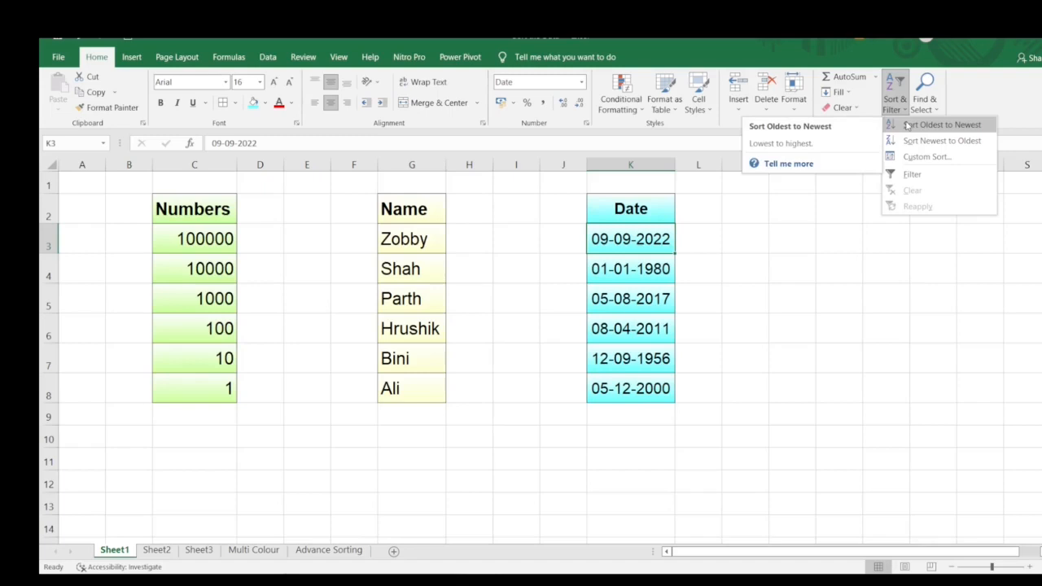
pyautogui.click(907, 126)
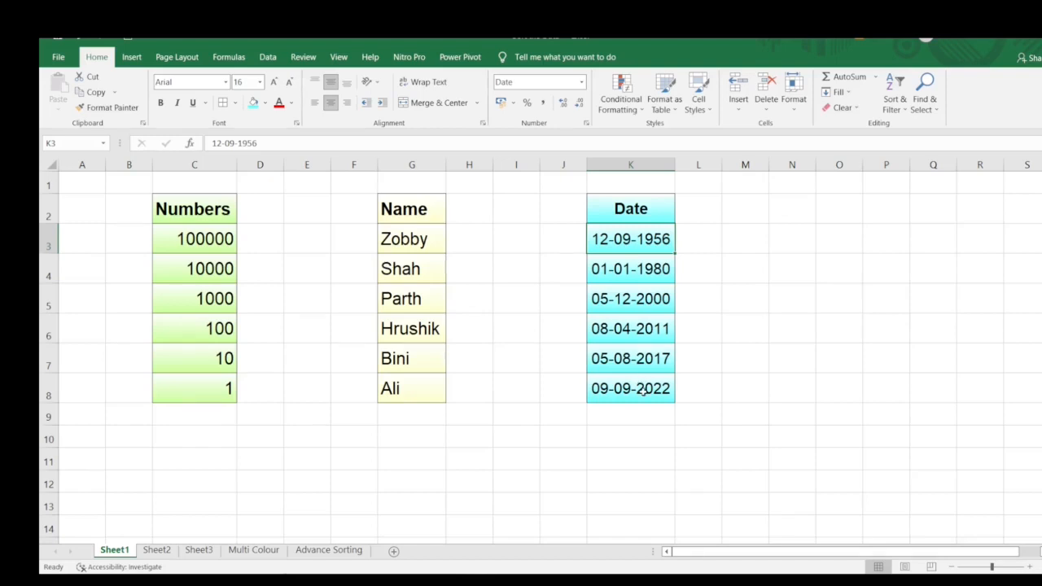
pyautogui.click(630, 328)
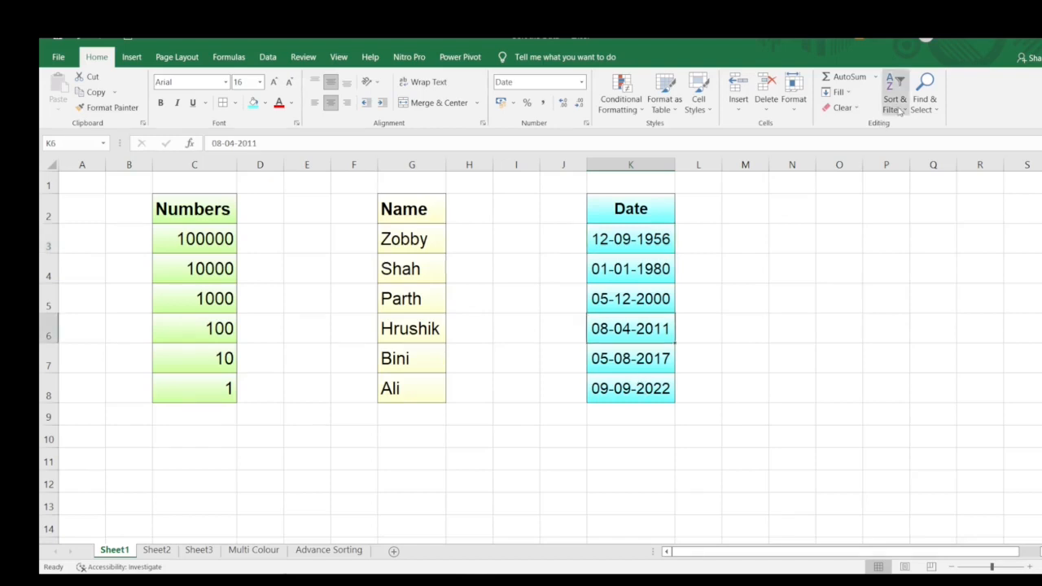
pyautogui.click(901, 109)
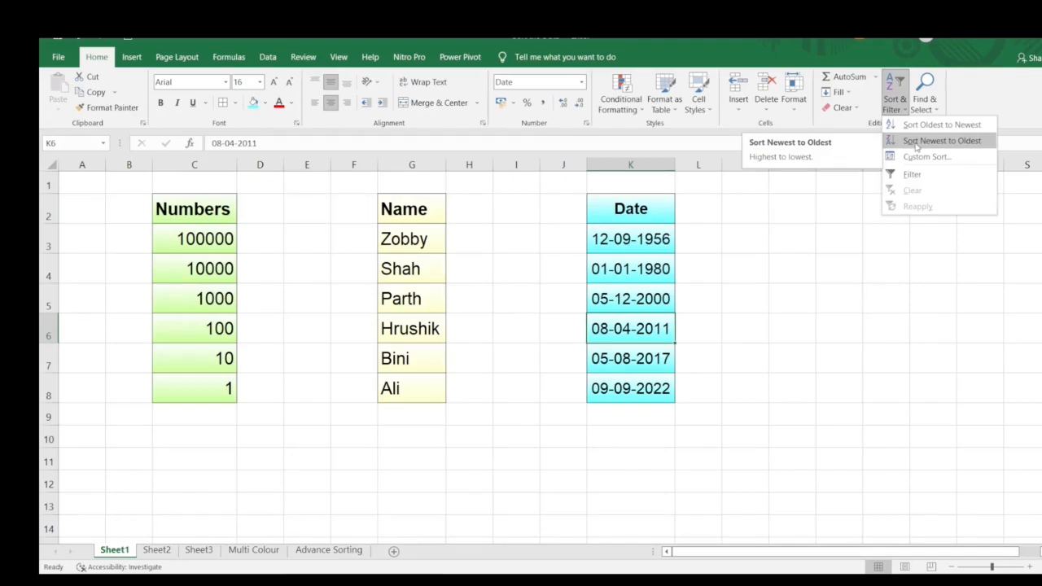
pyautogui.click(917, 143)
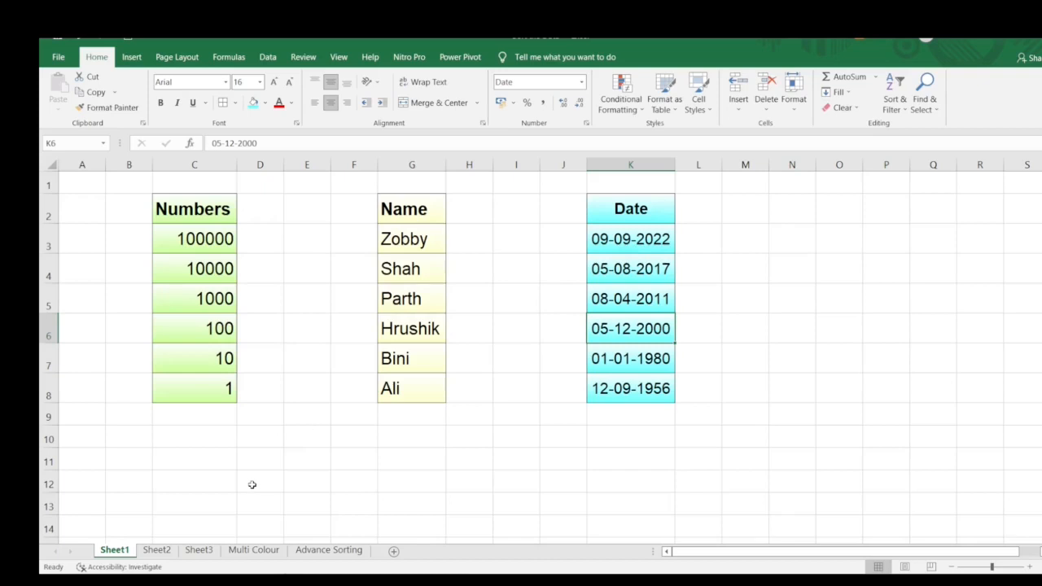
# Switch to Sheet2 and sort the Name and Sales table by Name from A to Z.
pyautogui.click(157, 551)
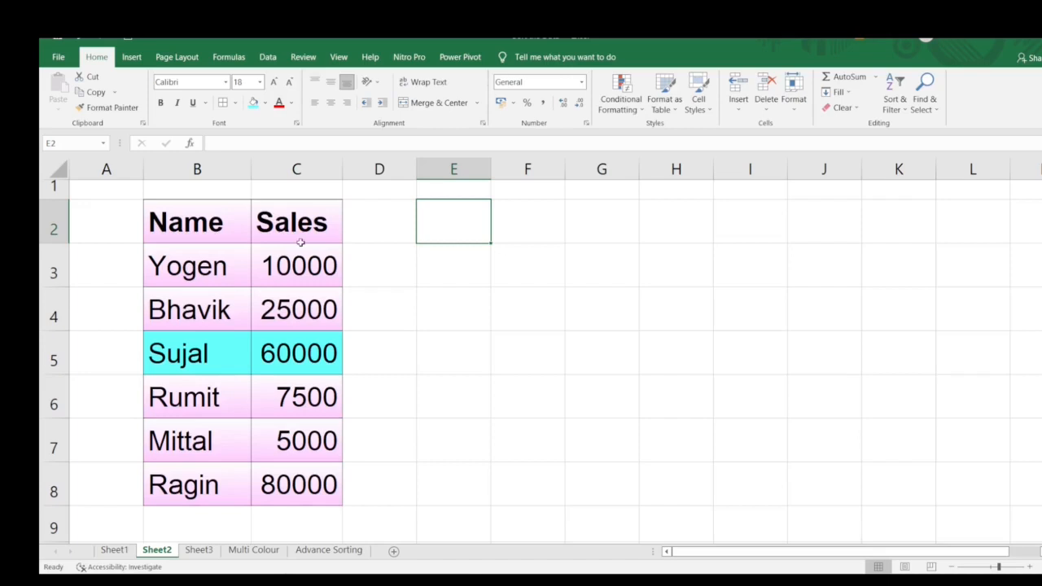
pyautogui.doubleClick(213, 309)
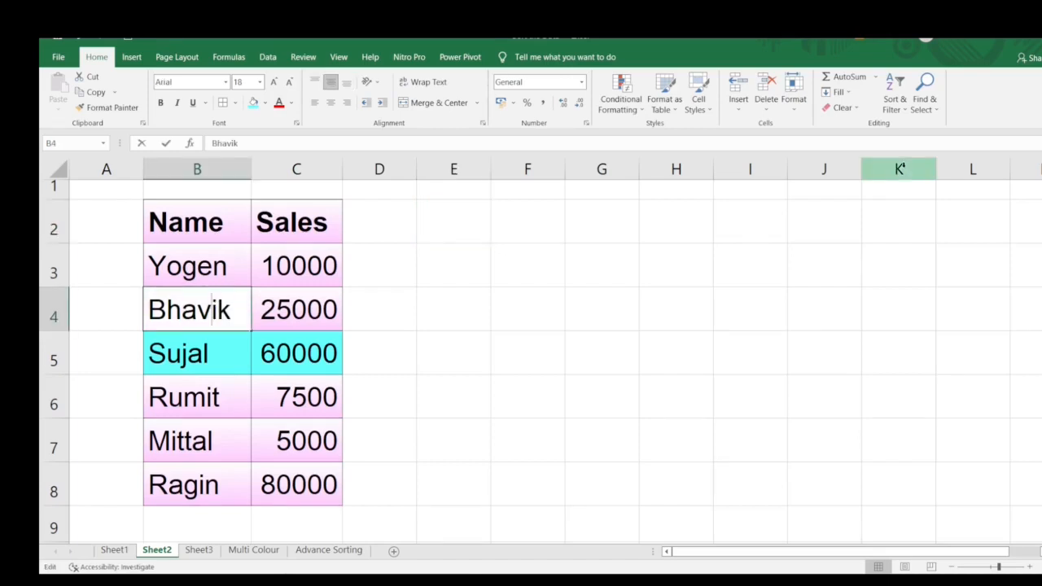
pyautogui.press('Escape')
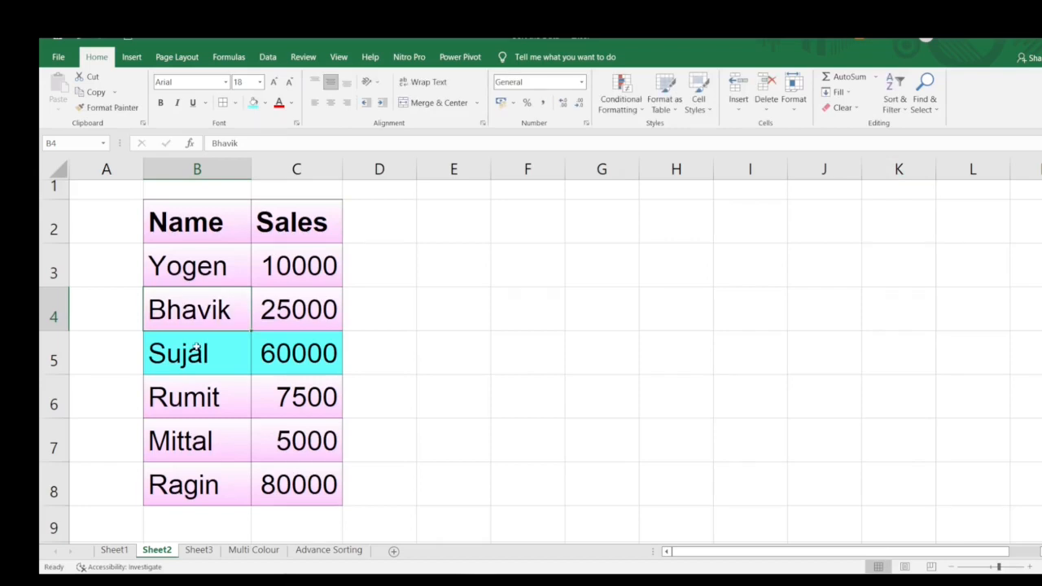
pyautogui.click(196, 348)
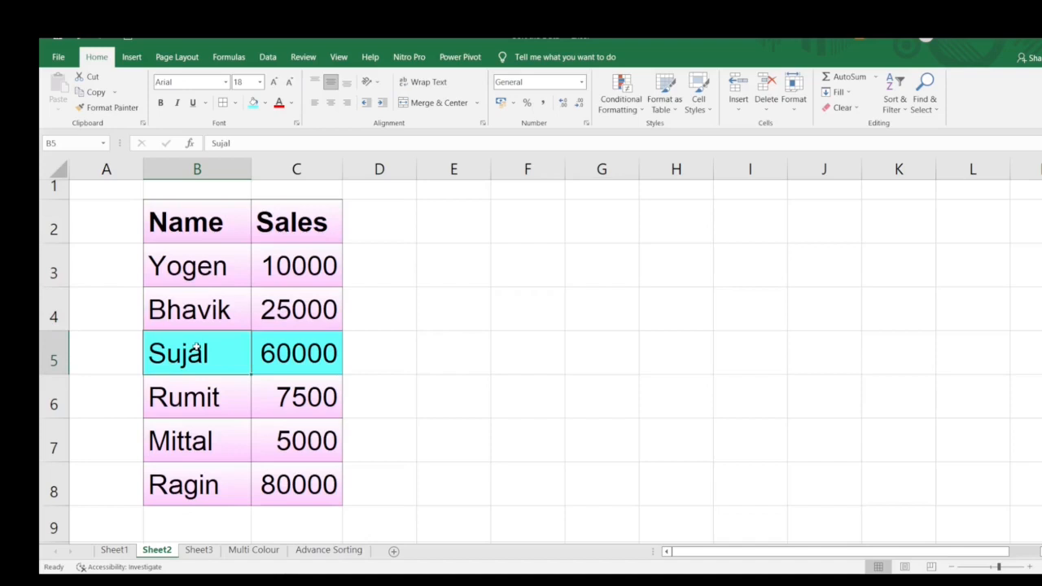
pyautogui.hotkey('alt', 'h')
pyautogui.press('s')
pyautogui.press('s')
# Sort the Sheet2 table by the Sales column from smallest to largest.
pyautogui.click(298, 309)
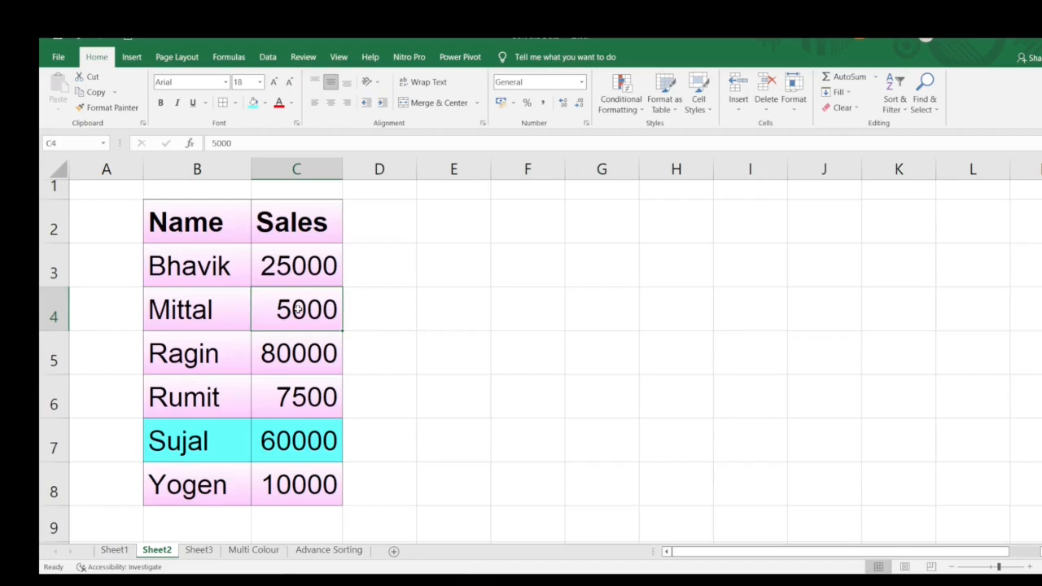
pyautogui.rightClick(299, 309)
pyautogui.moveTo(366, 463)
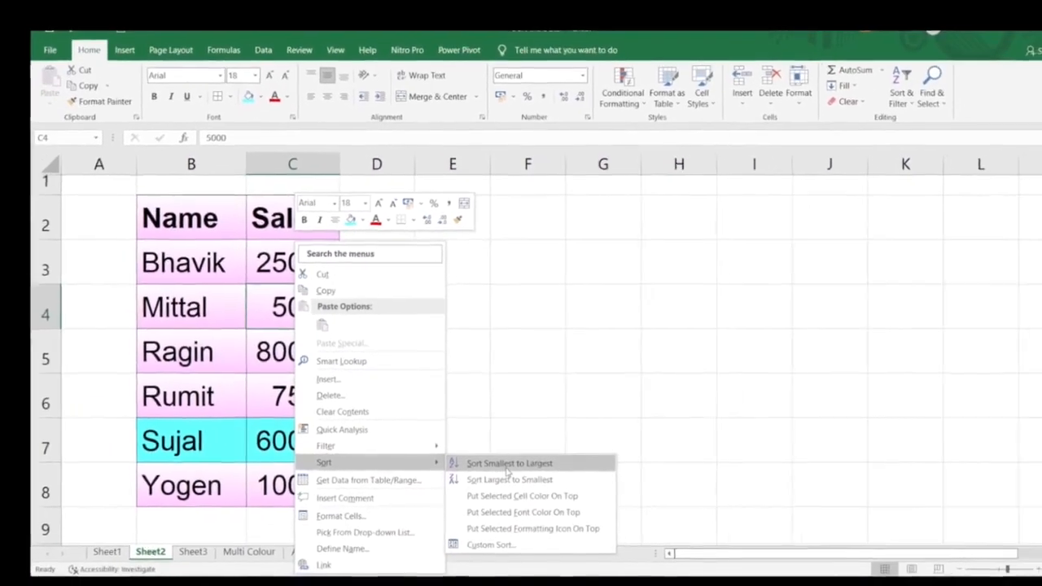
pyautogui.click(504, 470)
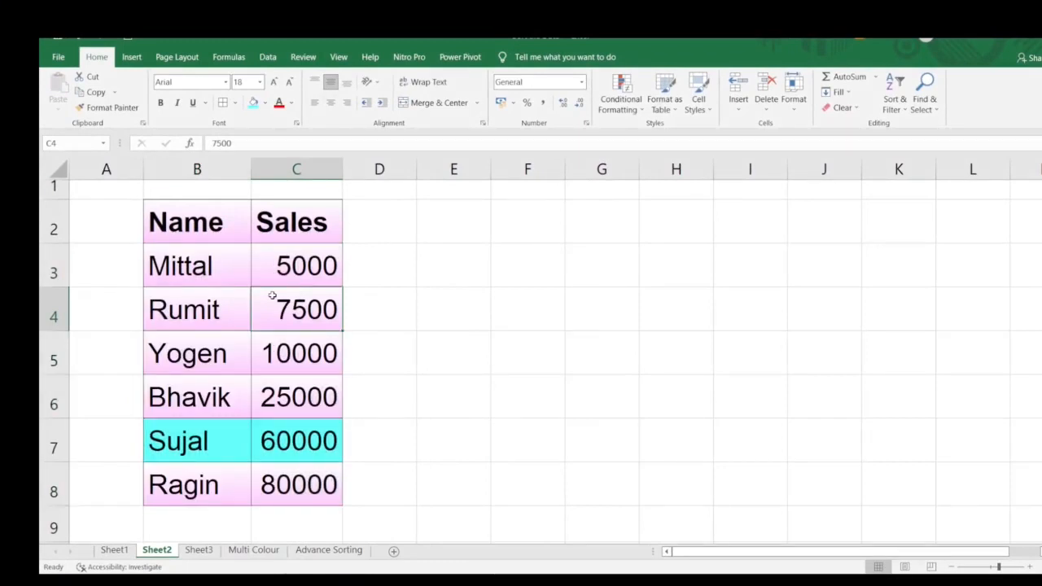
# Switch to Sheet3 and select the name cell of the orange-highlighted CDE GMbH row.
pyautogui.click(197, 550)
pyautogui.click(581, 274)
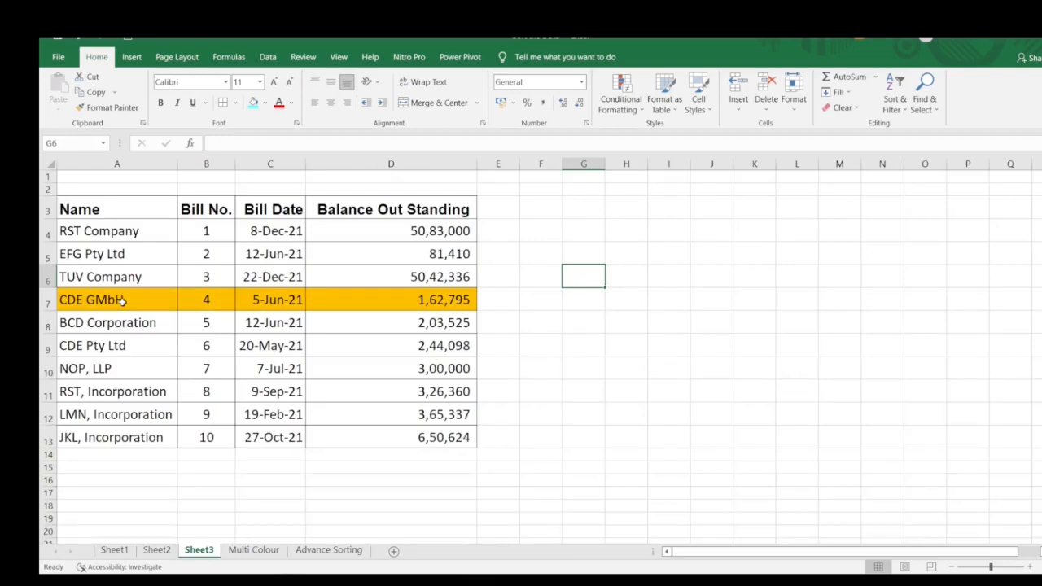
pyautogui.click(371, 302)
pyautogui.click(375, 330)
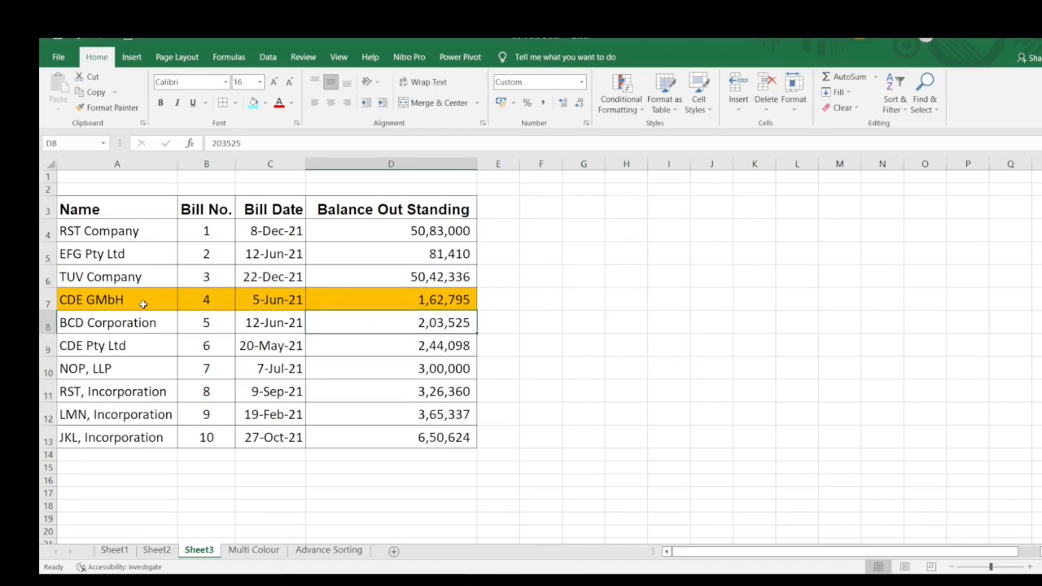
pyautogui.click(143, 304)
pyautogui.click(49, 231)
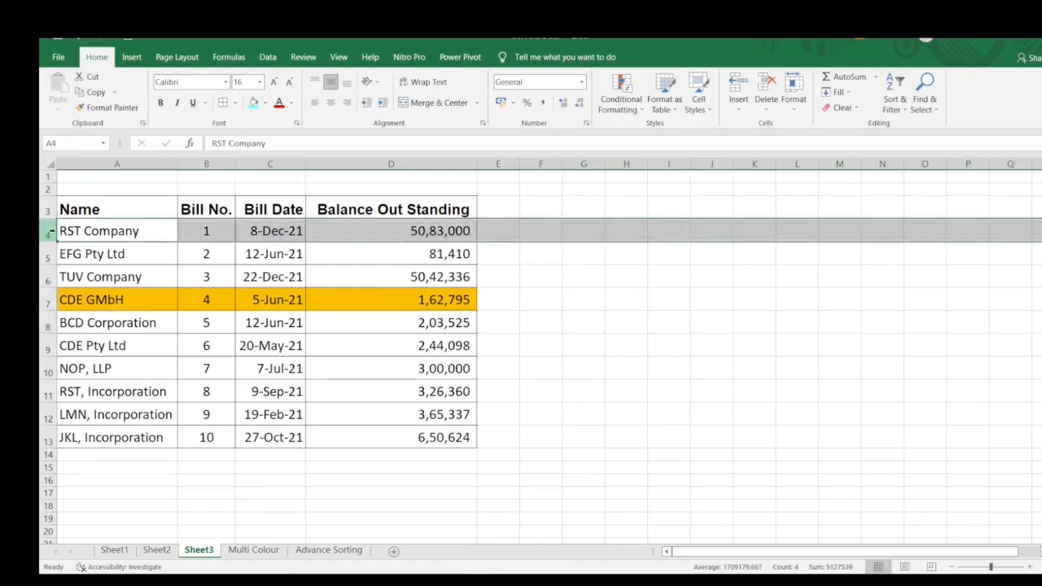
pyautogui.click(138, 322)
pyautogui.click(142, 302)
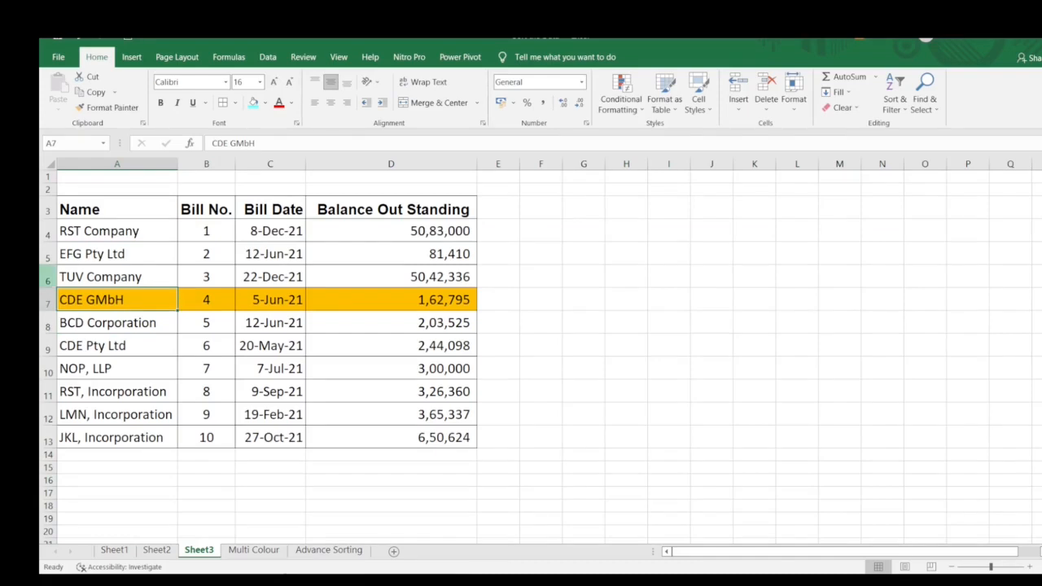
# Start a custom sort of the Sheet3 table by the Name column, based on cell color.
pyautogui.click(268, 58)
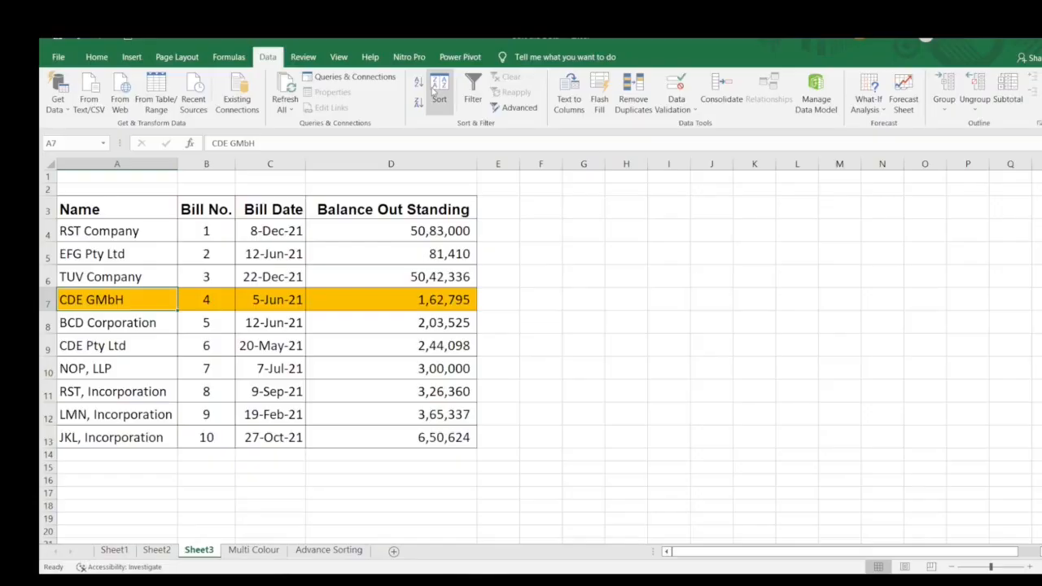
pyautogui.click(439, 89)
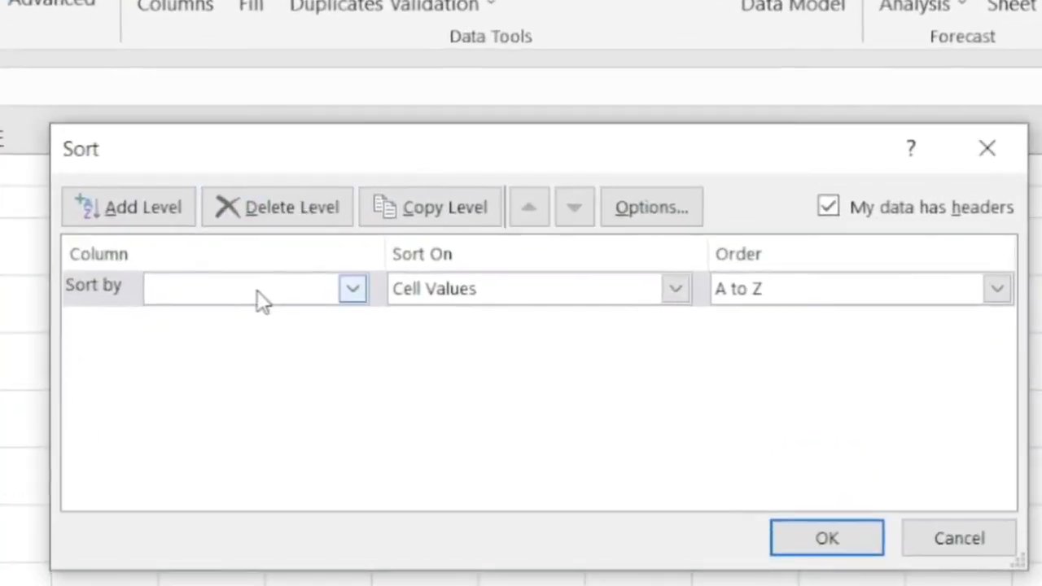
pyautogui.click(352, 292)
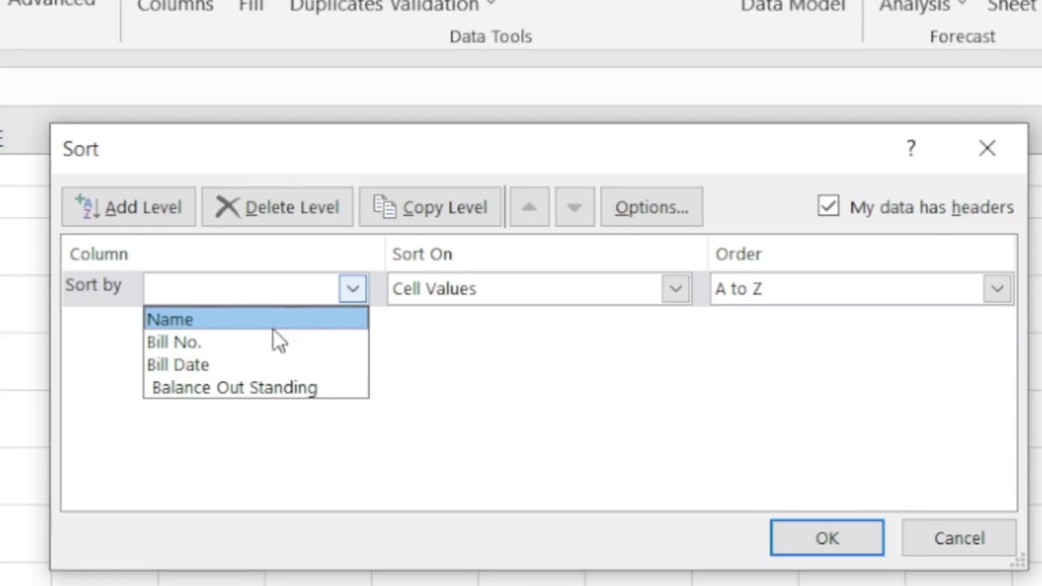
pyautogui.click(272, 328)
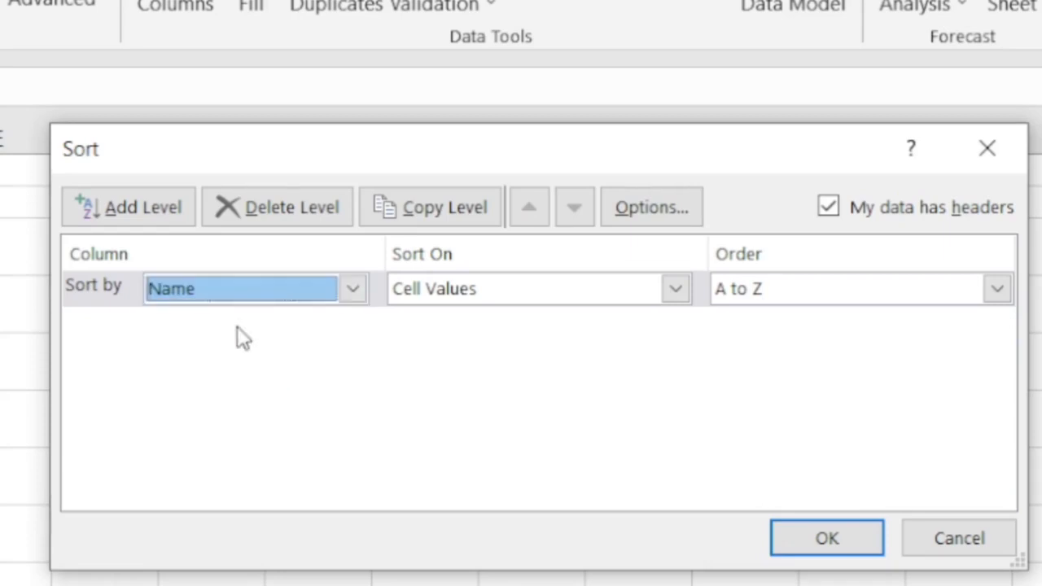
pyautogui.click(675, 291)
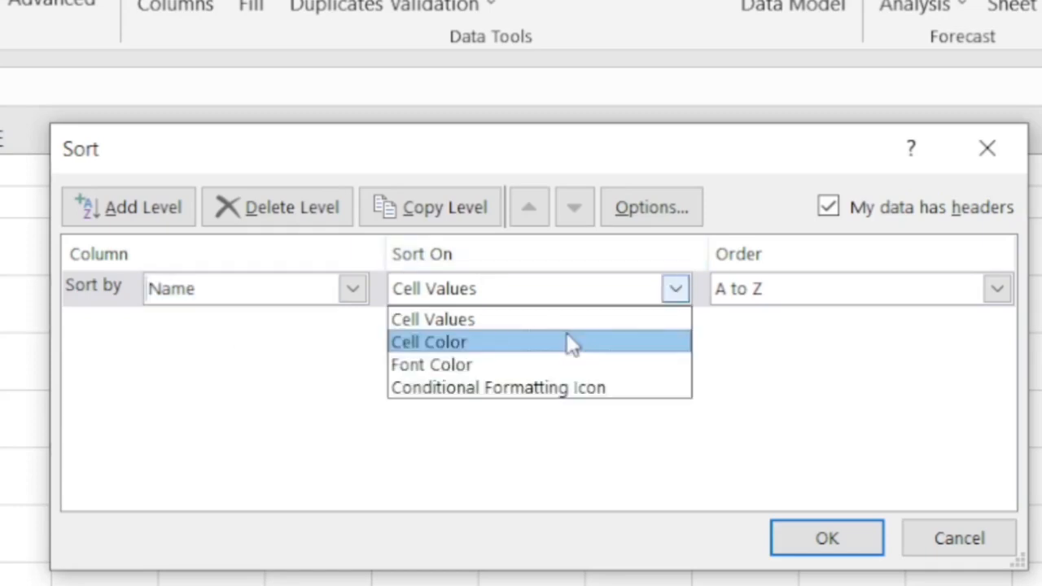
pyautogui.click(569, 337)
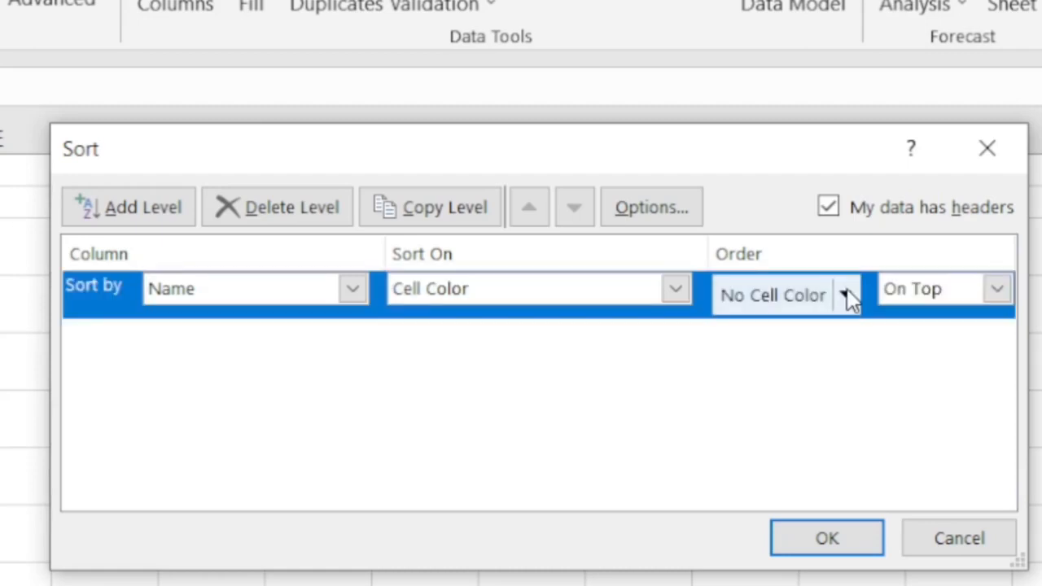
# Set the sort order to the orange cell color On Top and apply the sort to the Sheet3 table.
pyautogui.click(846, 297)
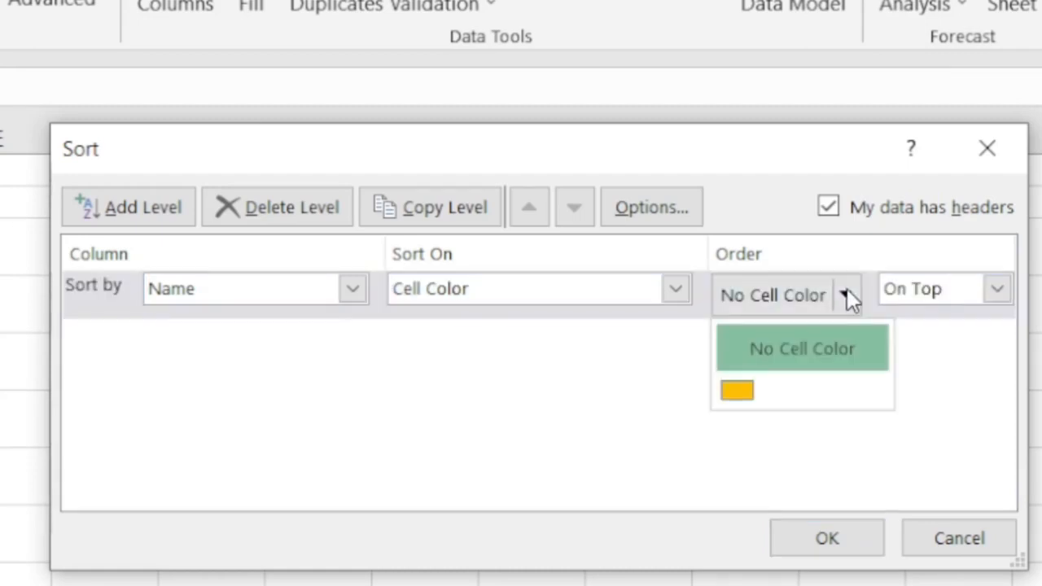
pyautogui.click(743, 394)
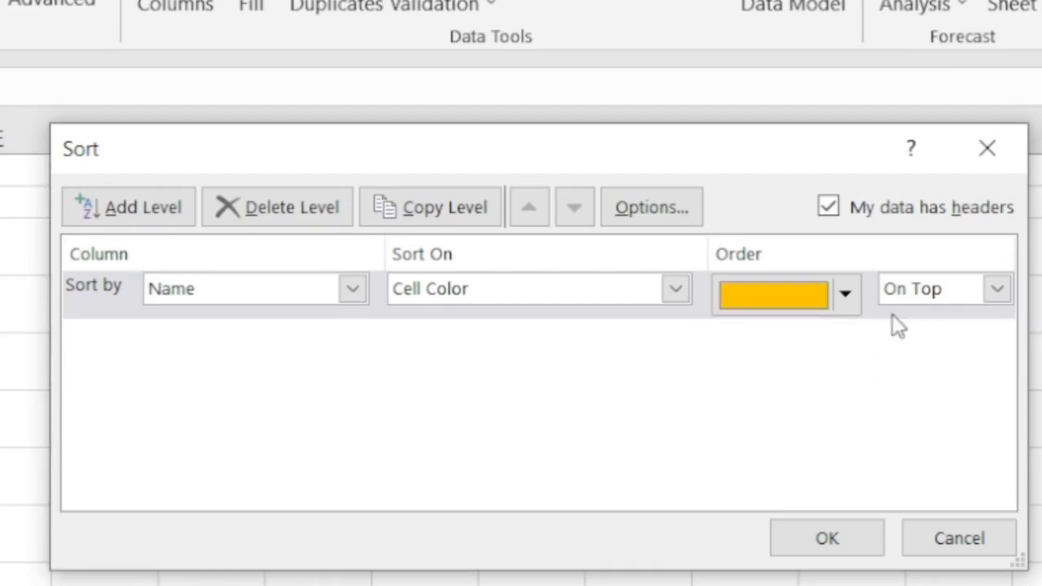
pyautogui.click(996, 292)
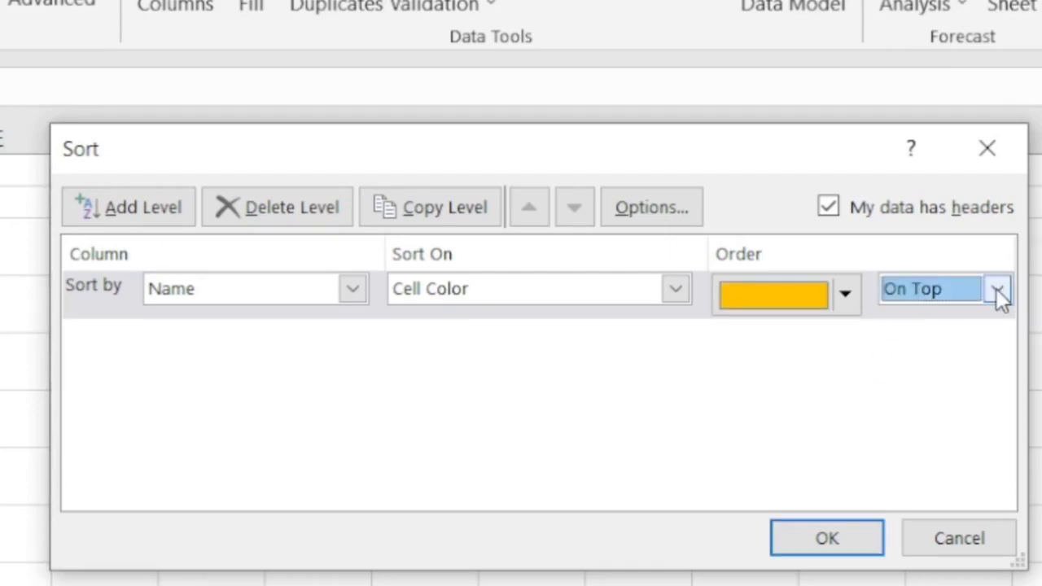
pyautogui.click(996, 292)
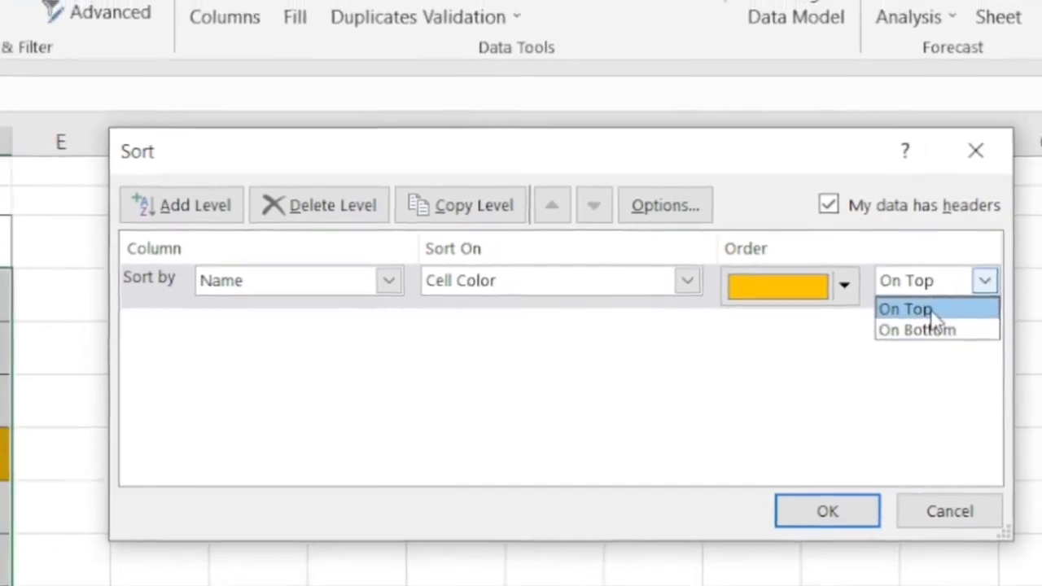
pyautogui.click(932, 313)
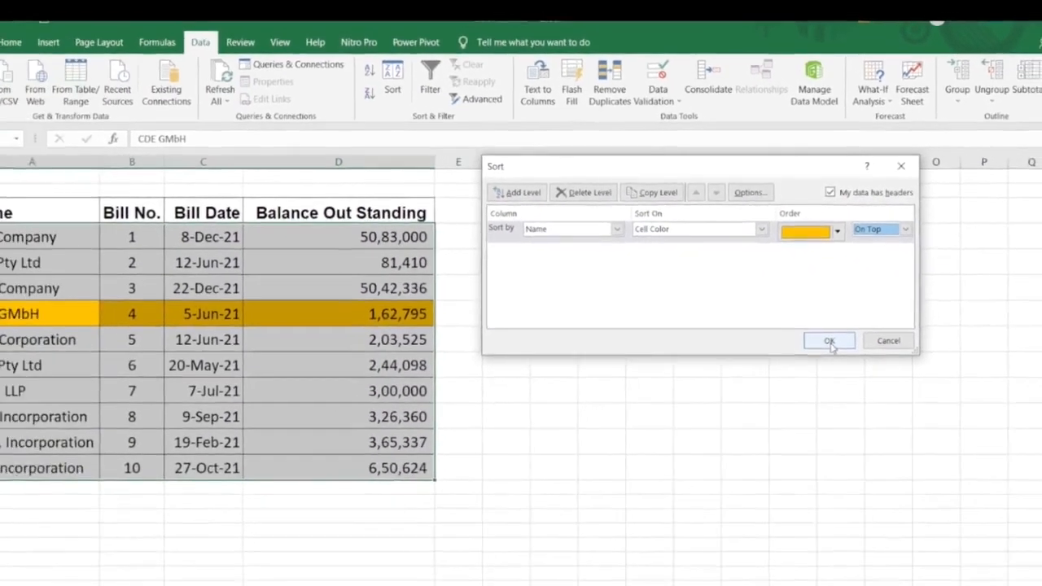
pyautogui.click(829, 341)
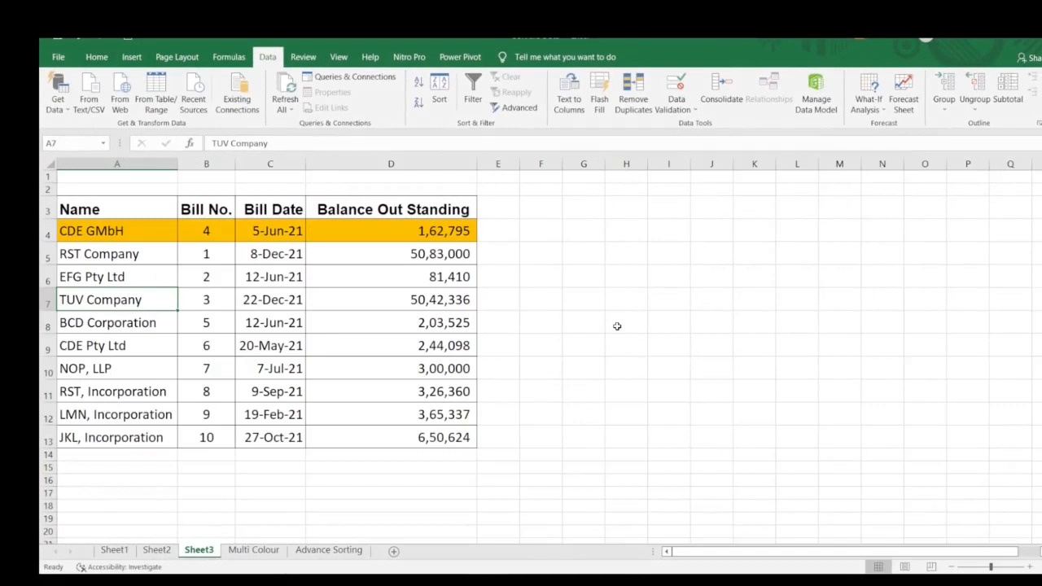
pyautogui.click(432, 303)
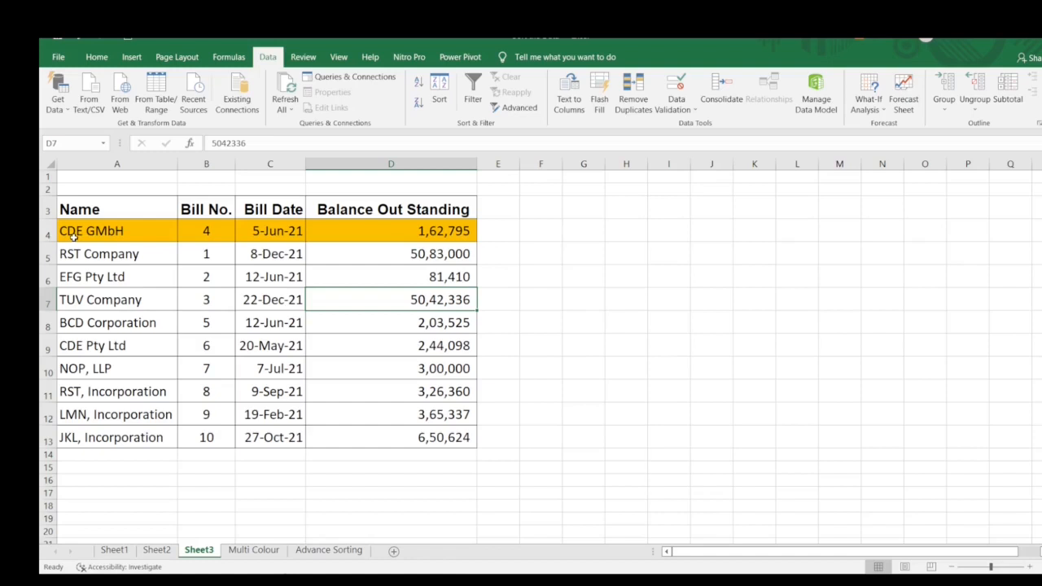
# Switch to the Multi Colour sheet and select the bill date cell of the TUV Company row.
pyautogui.click(266, 550)
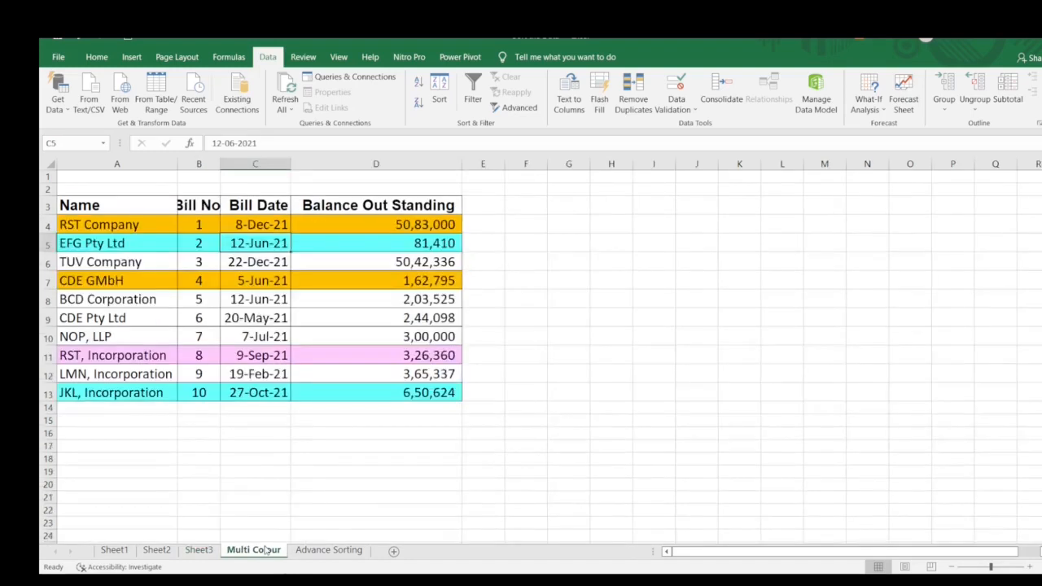
pyautogui.click(587, 237)
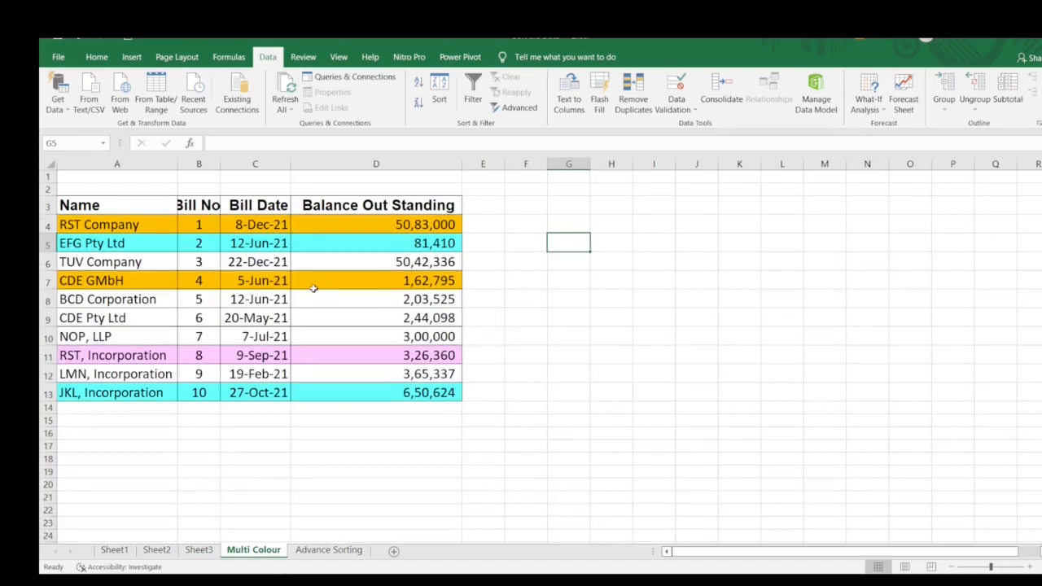
pyautogui.click(274, 262)
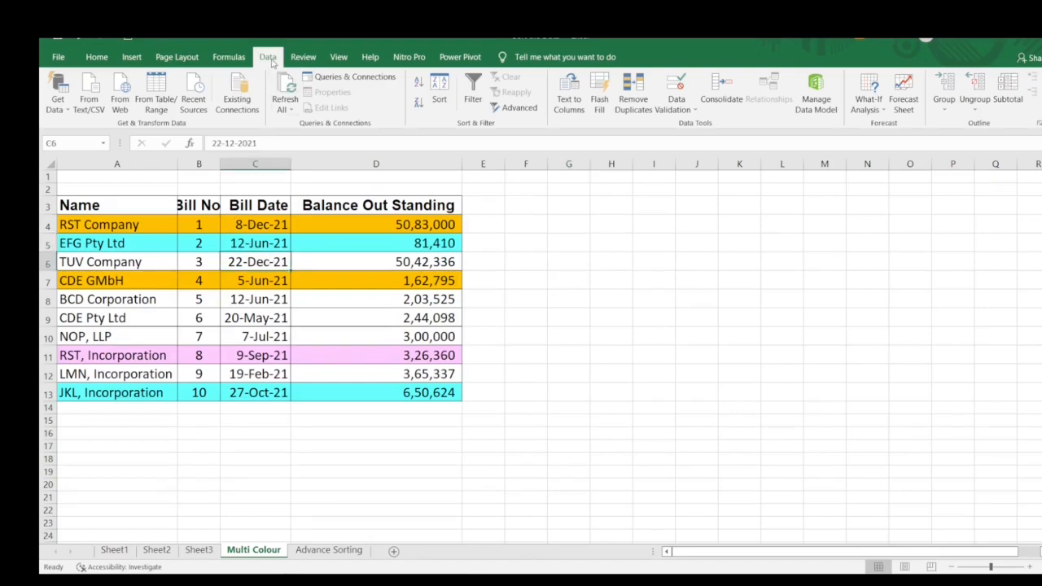
# Start a custom sort with a first level by Name on Cell Color, with cyan On Top.
pyautogui.click(441, 88)
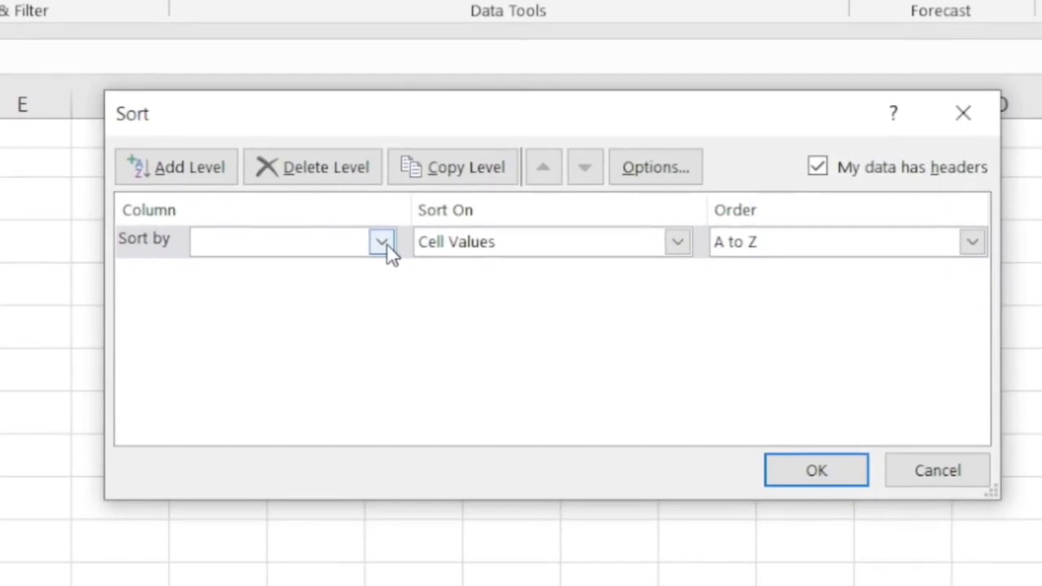
pyautogui.click(383, 243)
pyautogui.click(261, 276)
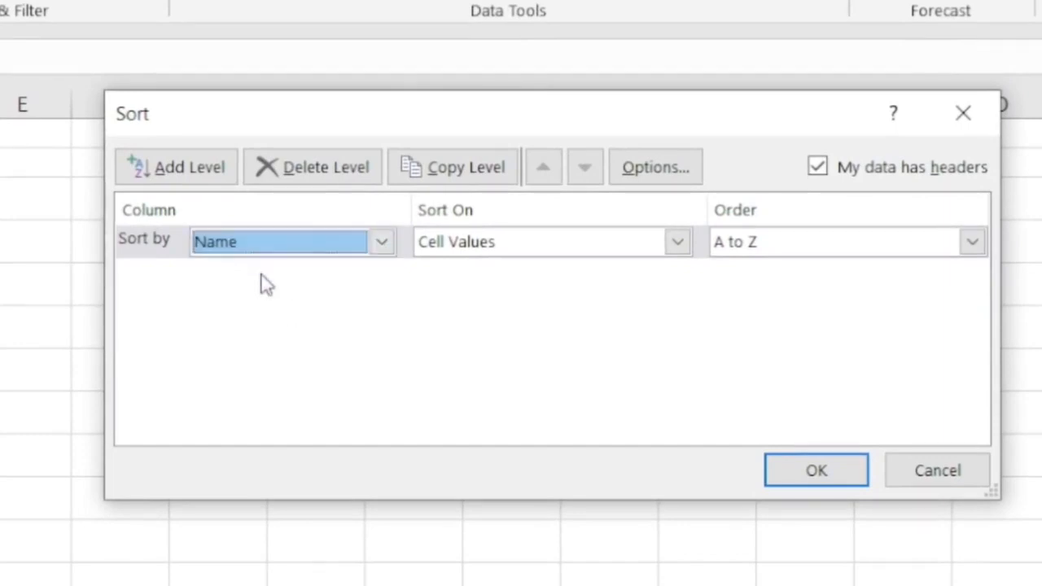
pyautogui.click(681, 244)
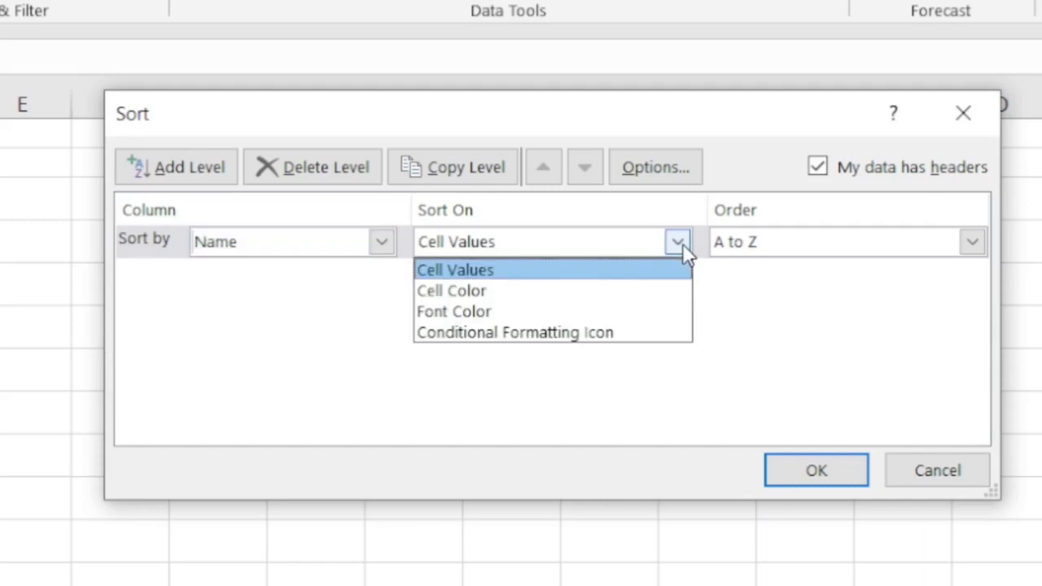
pyautogui.click(514, 300)
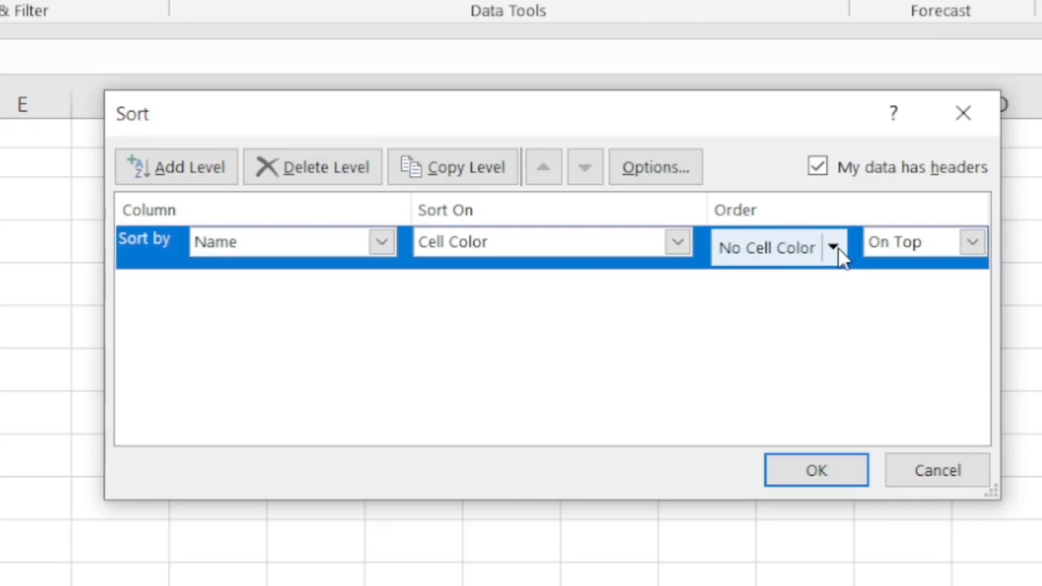
pyautogui.click(836, 248)
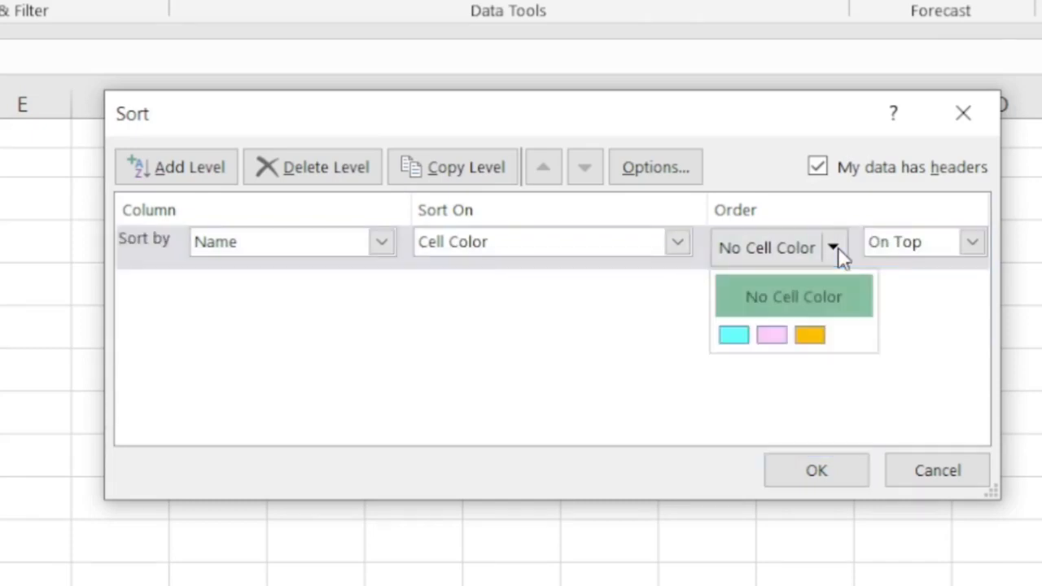
pyautogui.click(735, 337)
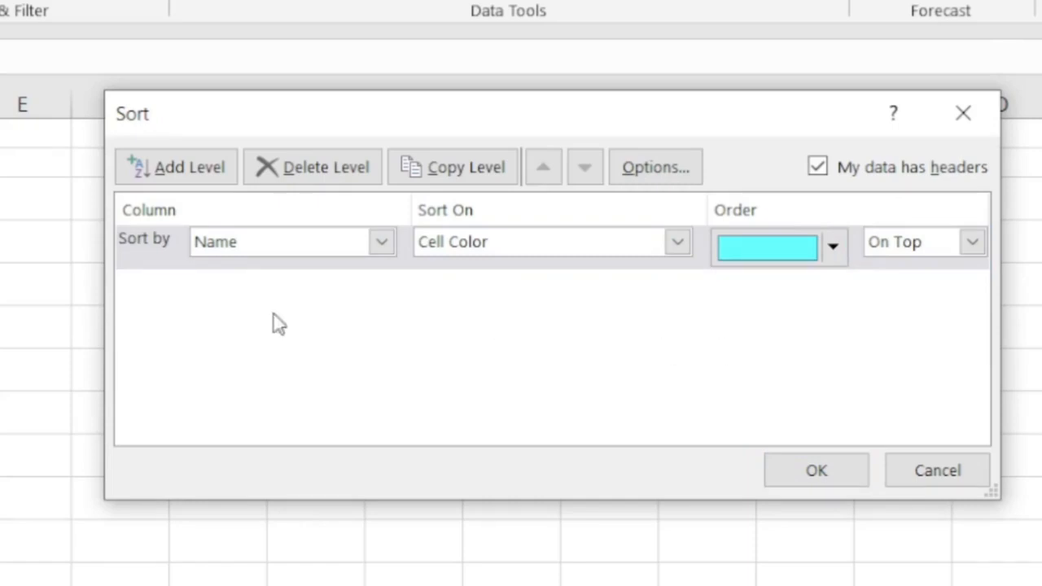
# Add a second sort level by Name on Cell Color, with pink On Top.
pyautogui.click(195, 178)
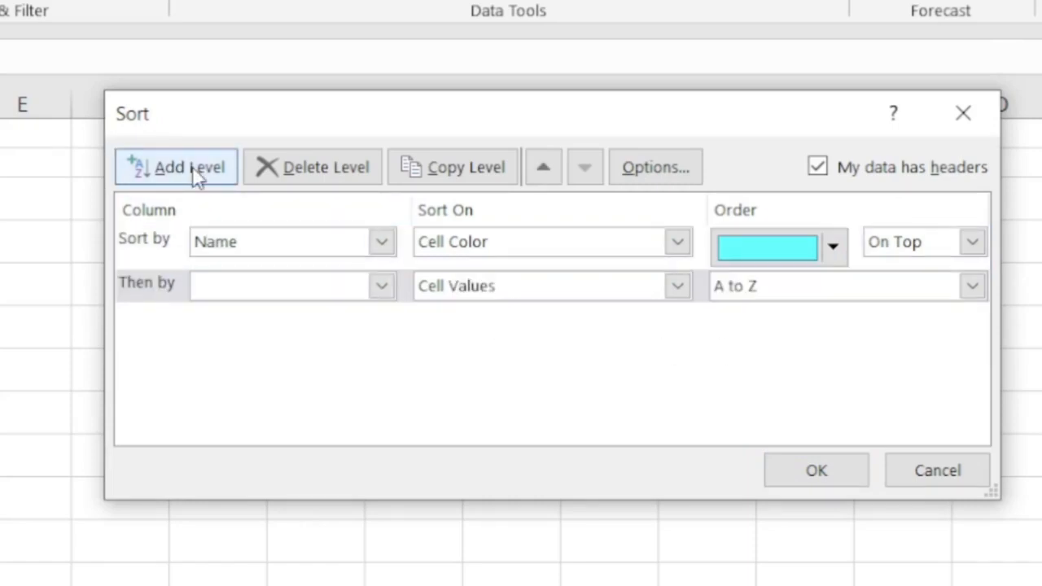
pyautogui.click(380, 296)
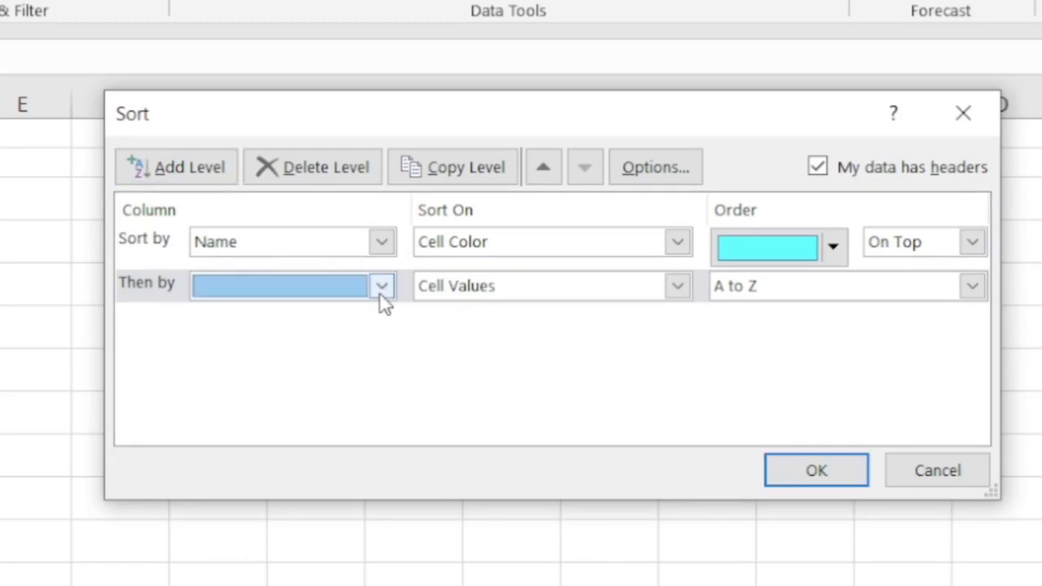
pyautogui.click(380, 295)
pyautogui.click(241, 314)
pyautogui.click(682, 289)
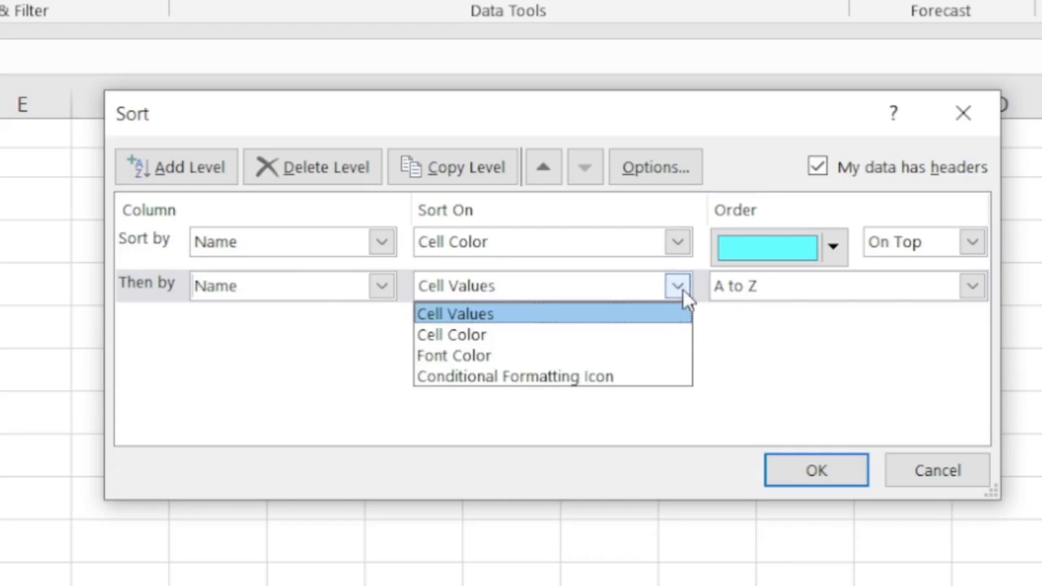
pyautogui.click(522, 342)
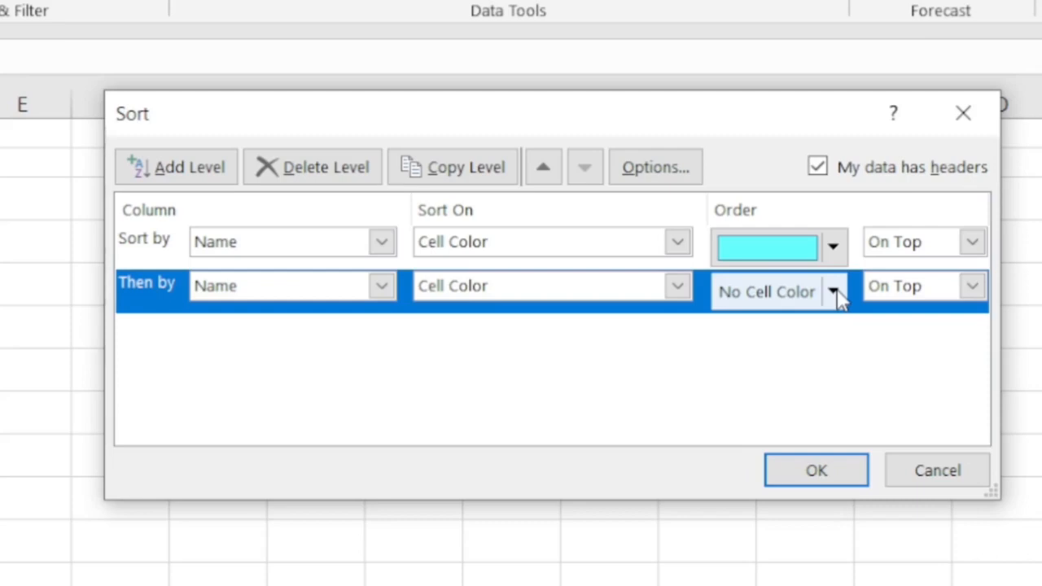
pyautogui.click(834, 293)
pyautogui.click(771, 381)
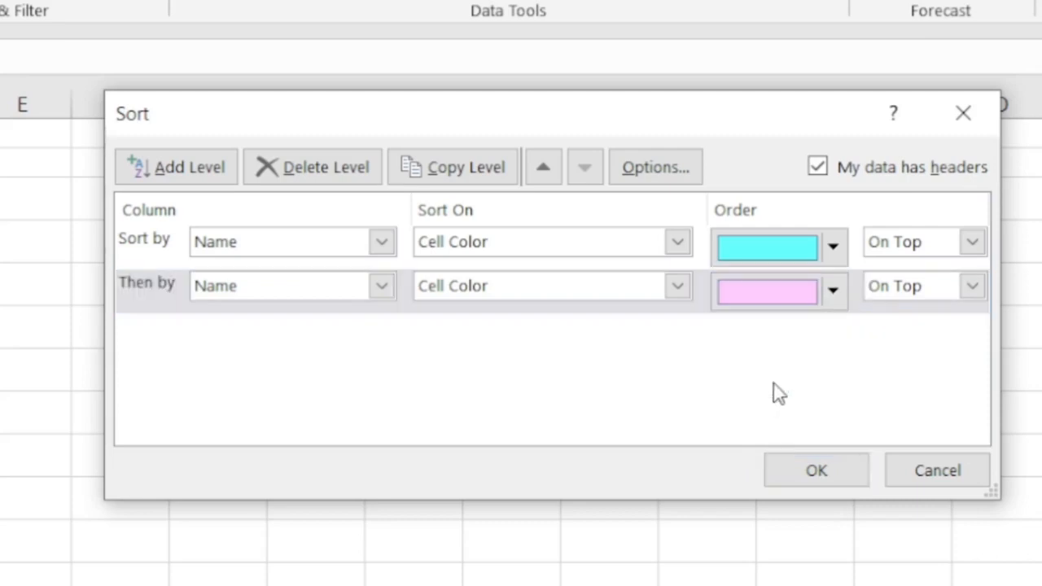
# Add a third sort level by Name on Cell Color with orange On Top, and apply the multi-color sort.
pyautogui.click(189, 176)
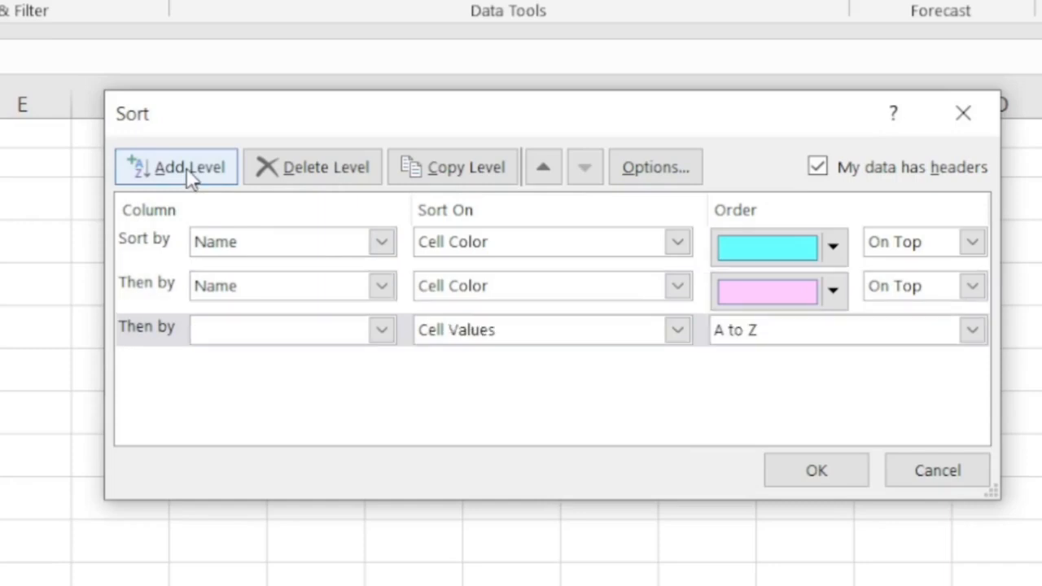
pyautogui.click(383, 329)
pyautogui.click(262, 363)
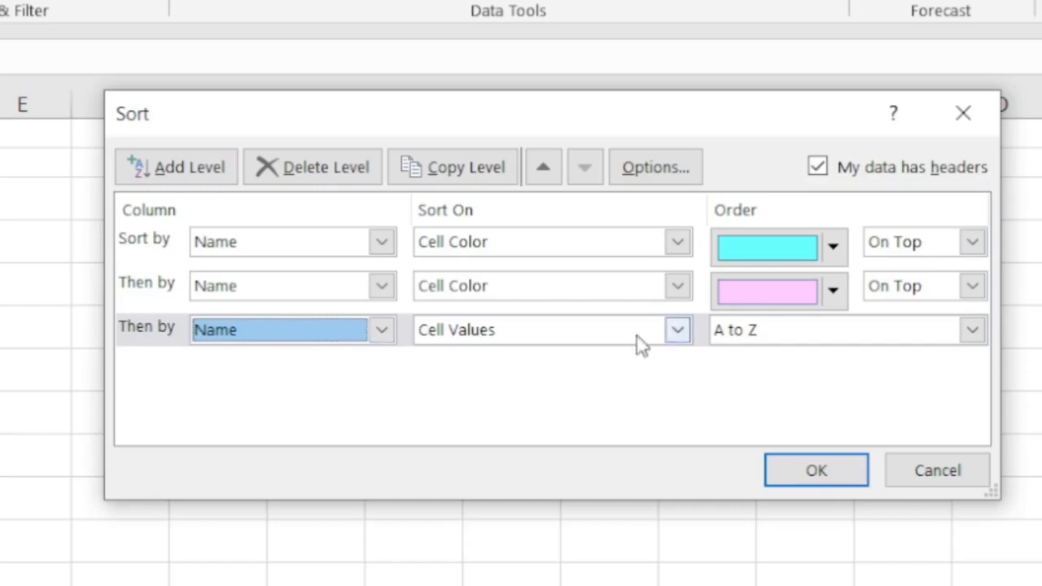
pyautogui.click(675, 334)
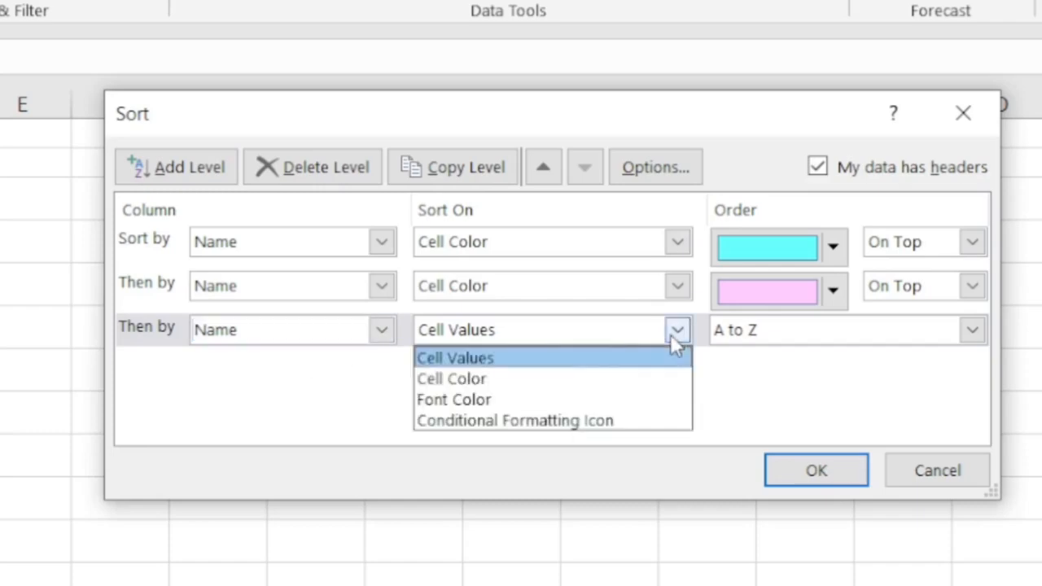
pyautogui.click(500, 380)
pyautogui.click(832, 326)
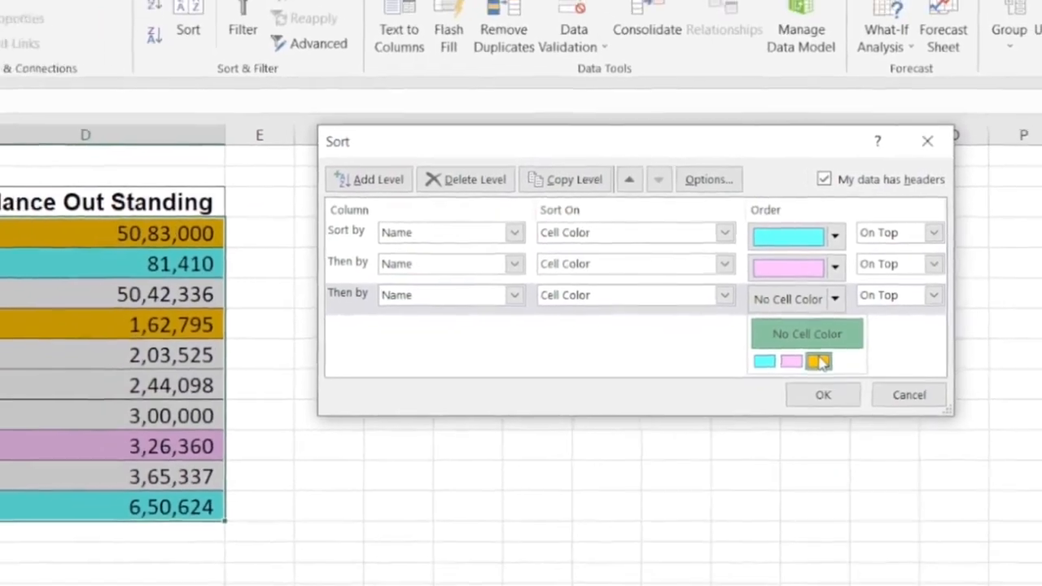
pyautogui.click(813, 403)
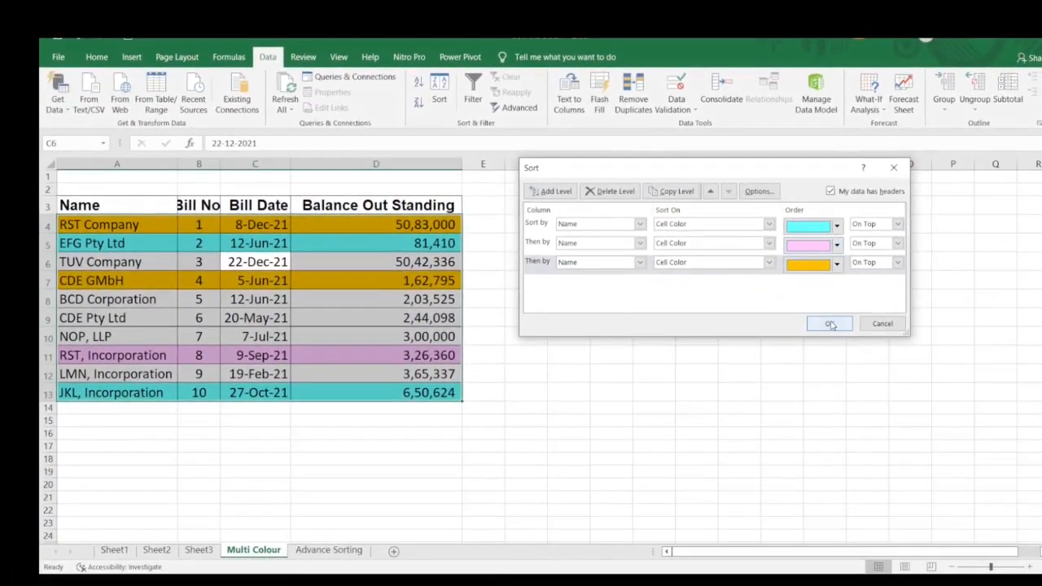
pyautogui.click(830, 324)
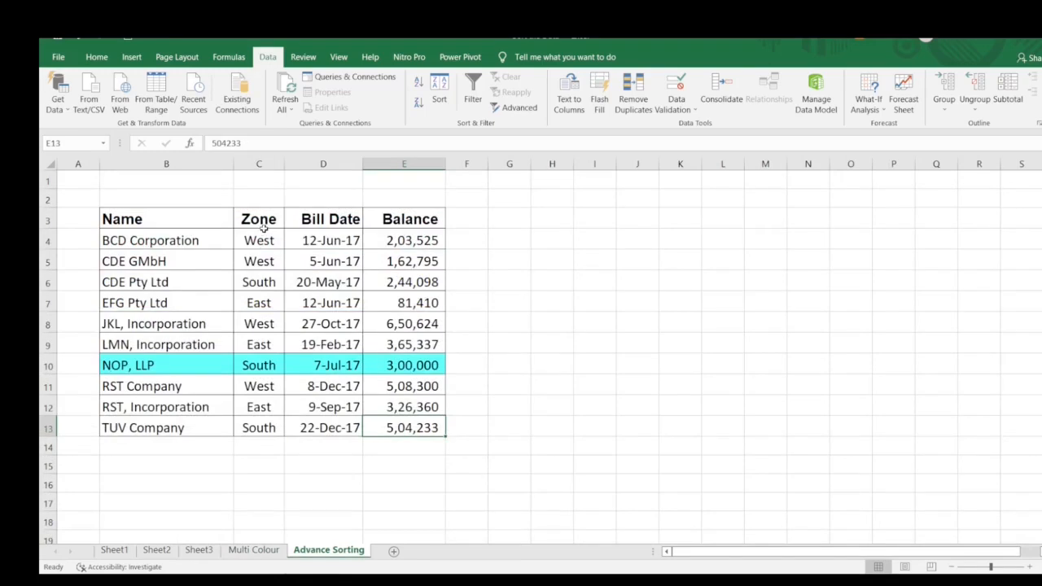
# Start a custom sort of the Advance Sorting table with a first level by Zone on Cell Values, A to Z.
pyautogui.click(410, 218)
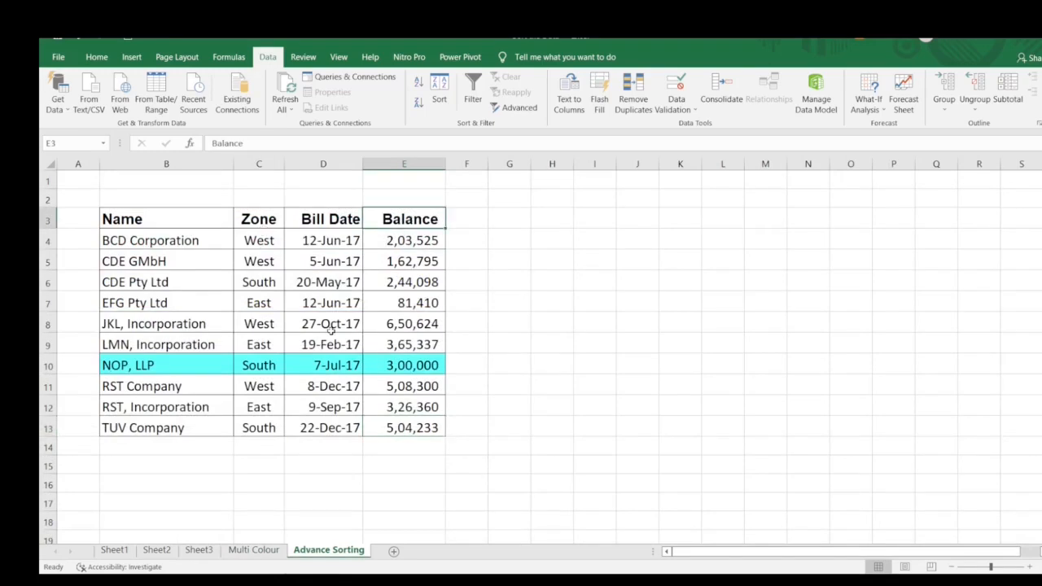
pyautogui.click(245, 306)
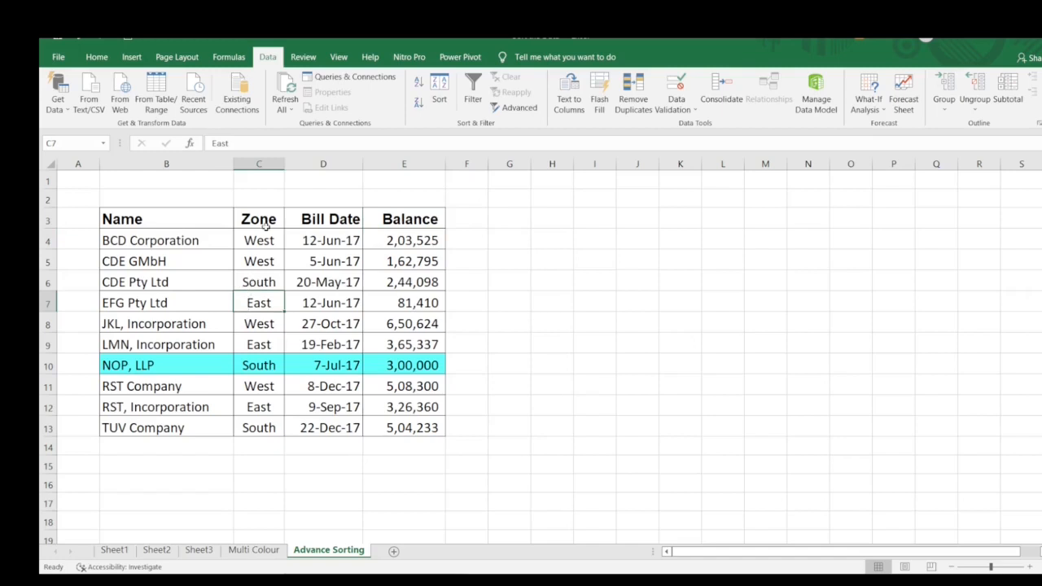
pyautogui.click(391, 266)
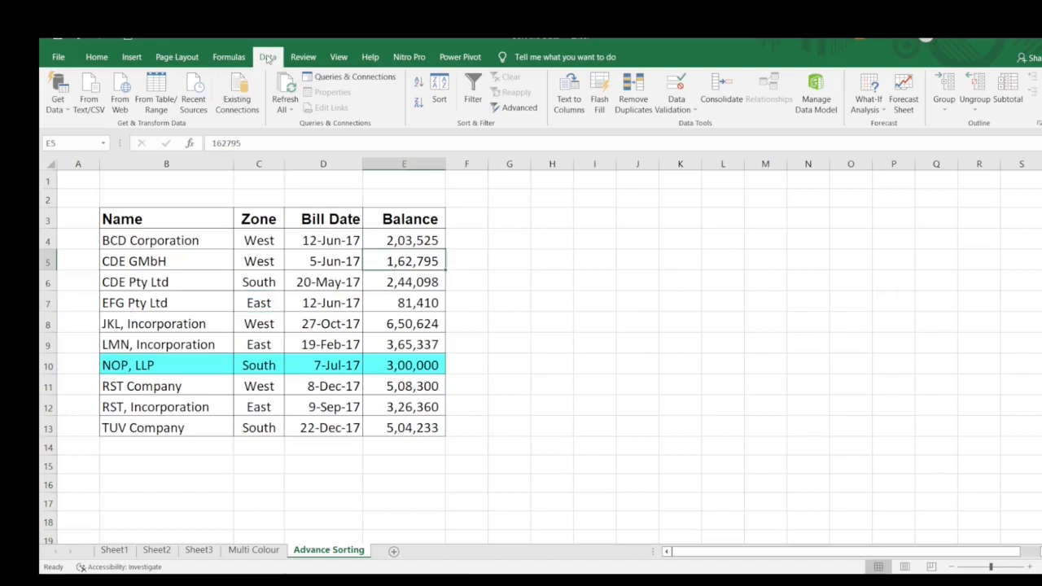
pyautogui.click(438, 91)
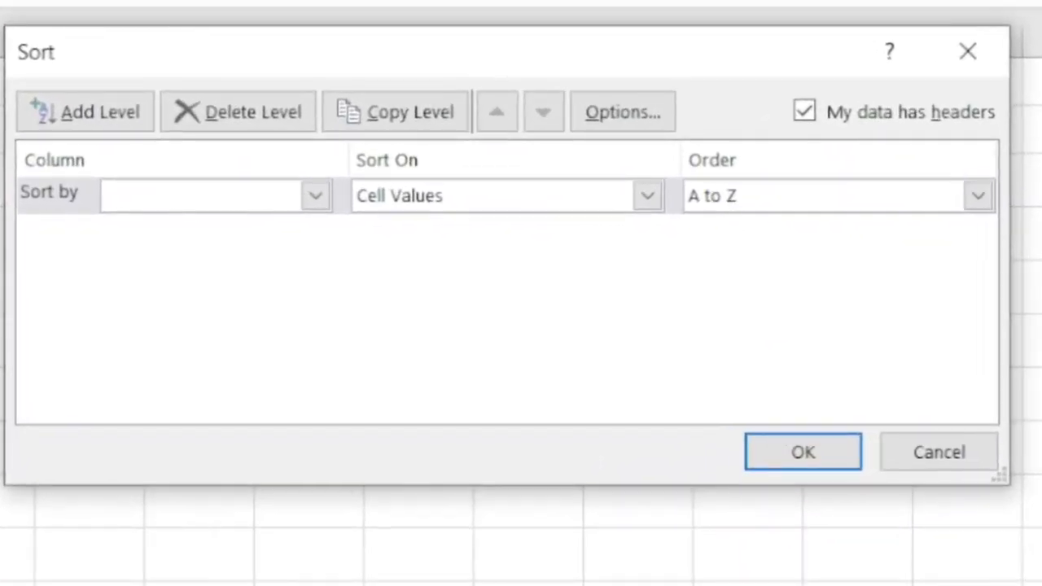
pyautogui.click(313, 199)
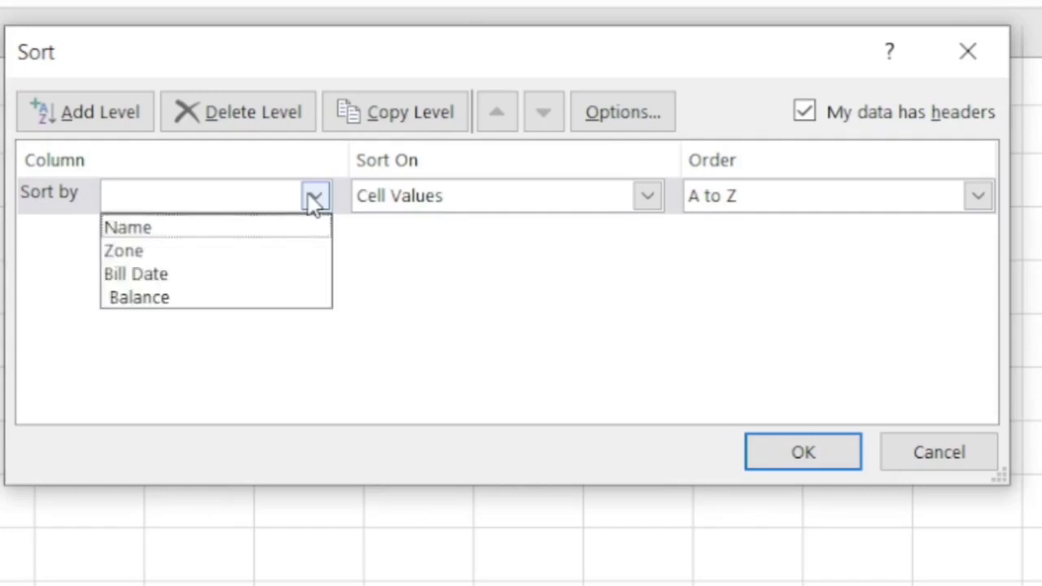
pyautogui.click(178, 249)
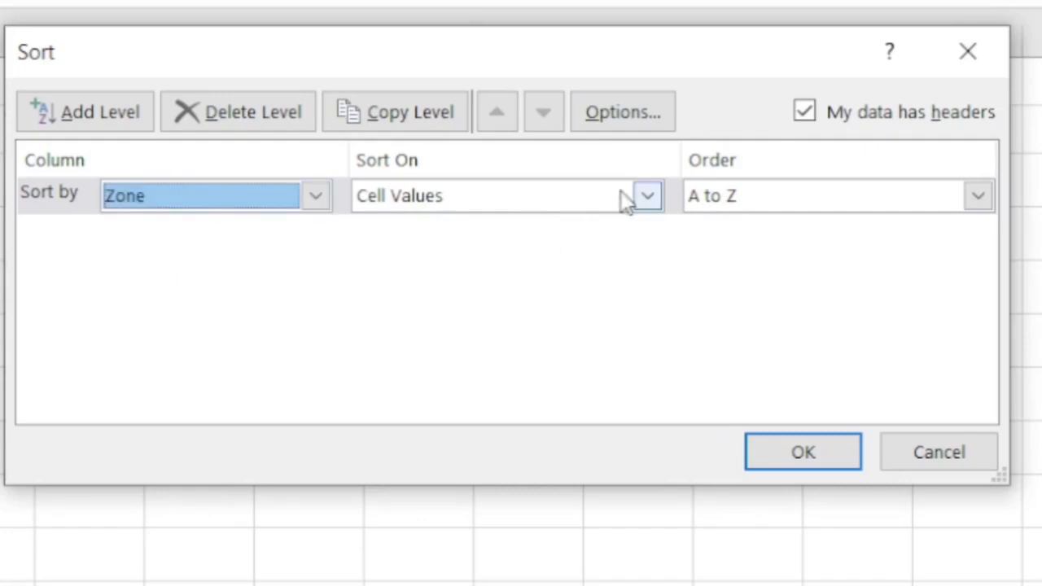
pyautogui.click(648, 198)
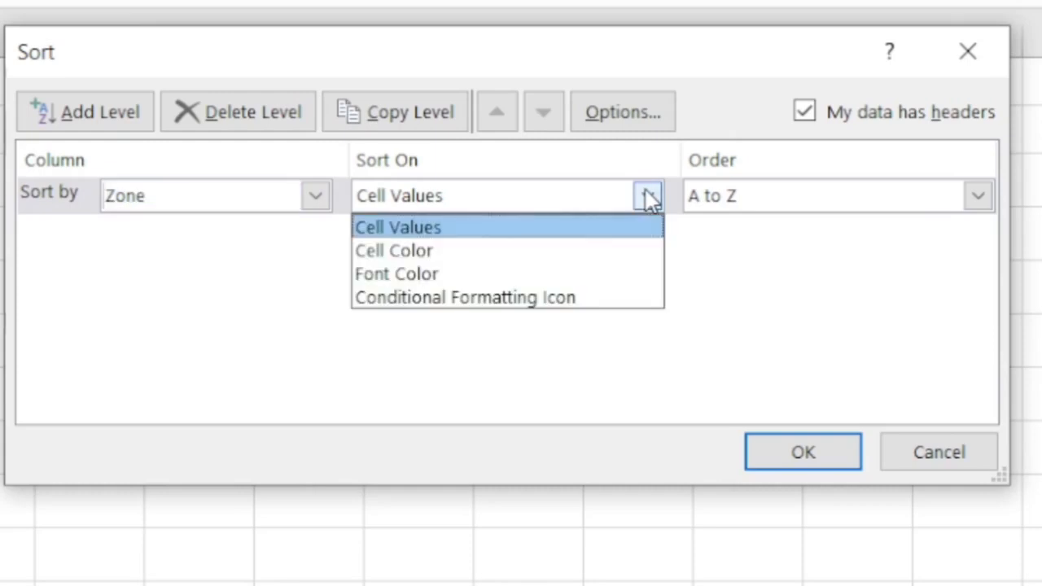
pyautogui.click(552, 230)
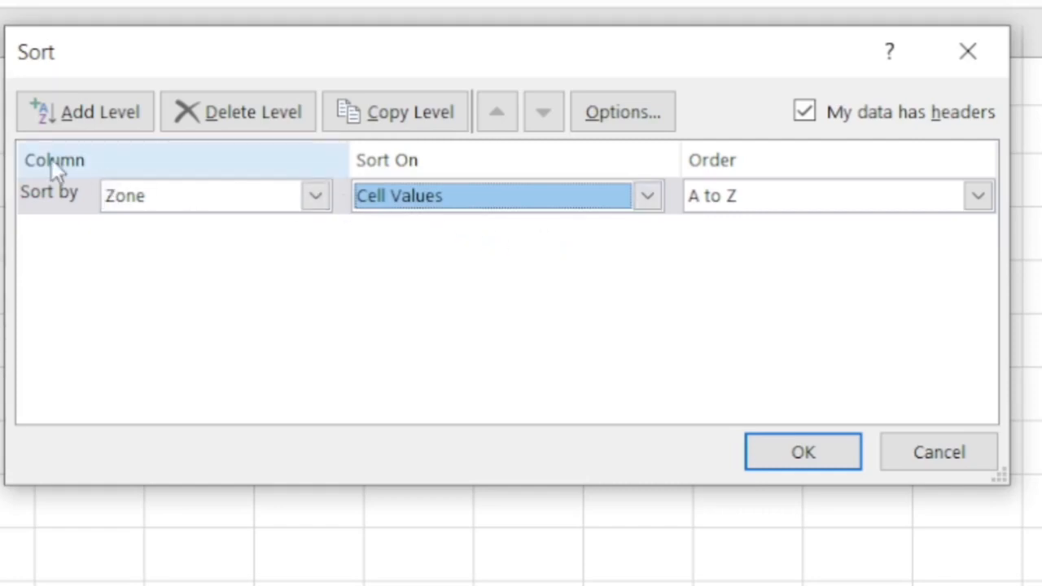
# Add a second sort level by Balance on Cell Values, Smallest to Largest, and apply the two-level sort.
pyautogui.click(81, 118)
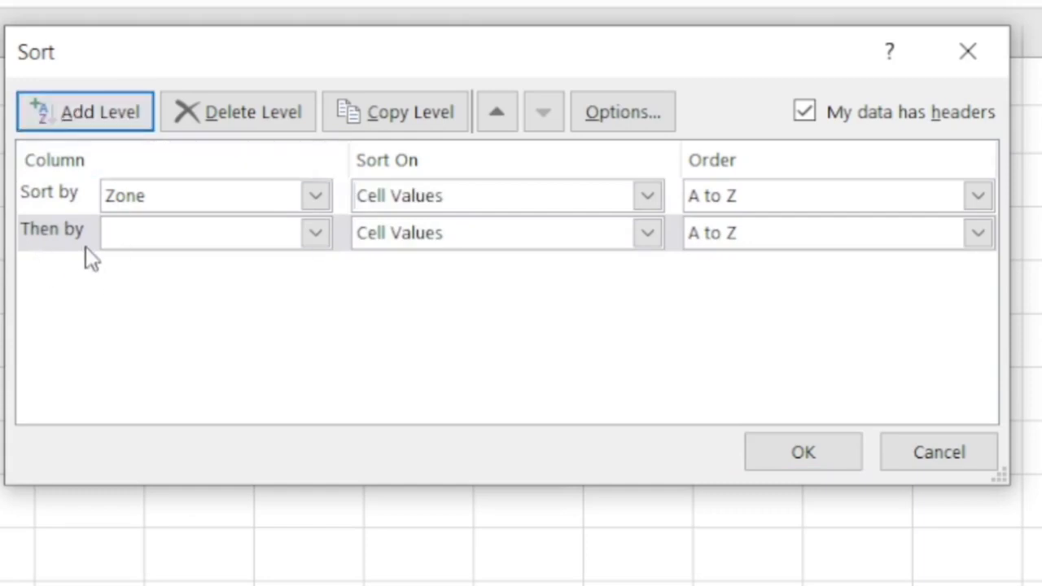
pyautogui.click(311, 233)
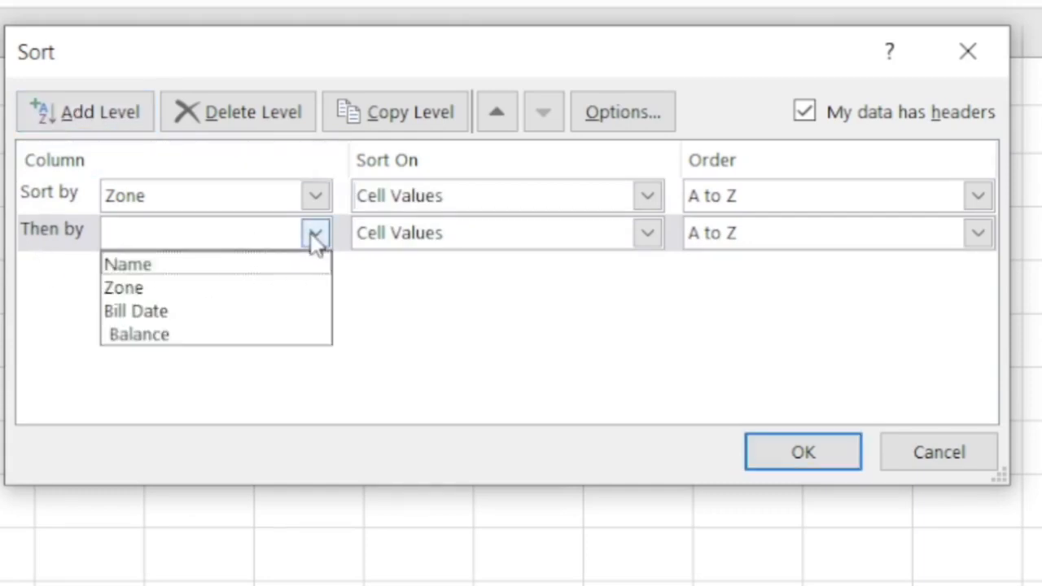
pyautogui.click(158, 335)
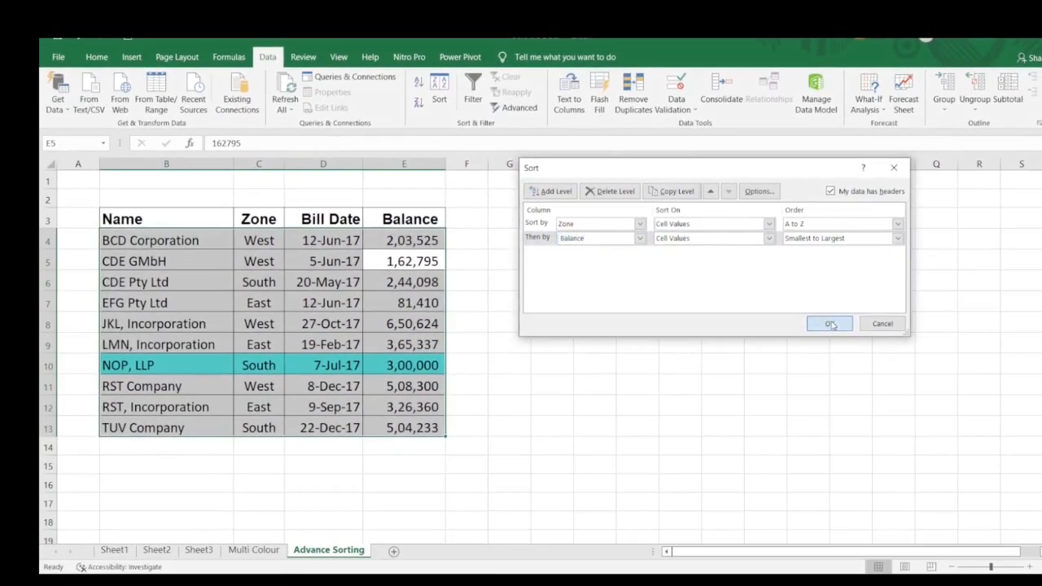
pyautogui.click(821, 373)
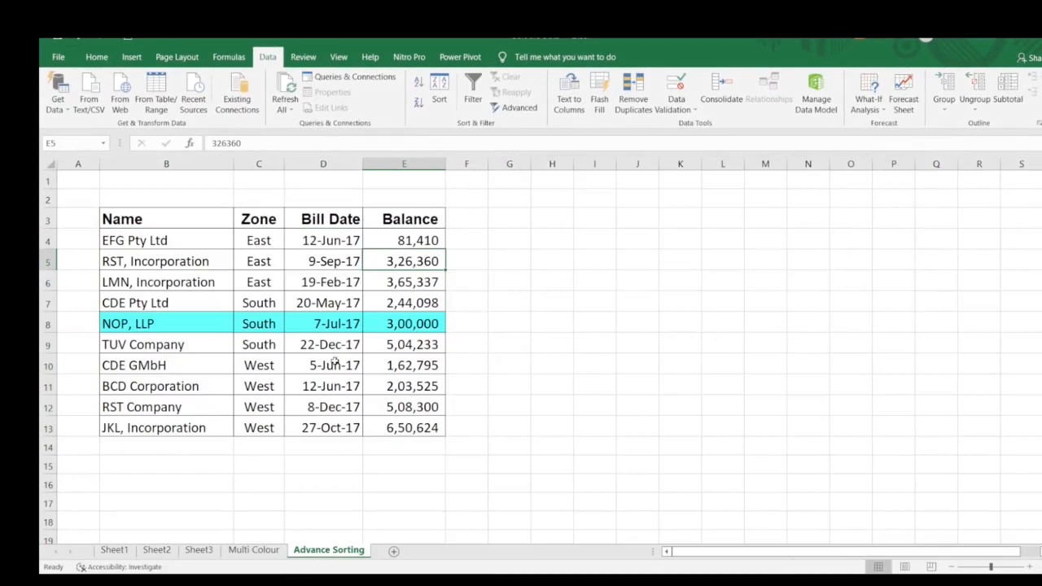
# Examine the East zone rows and the order of their balances in the sorted table.
pyautogui.moveTo(258, 236); pyautogui.dragTo(258, 279)
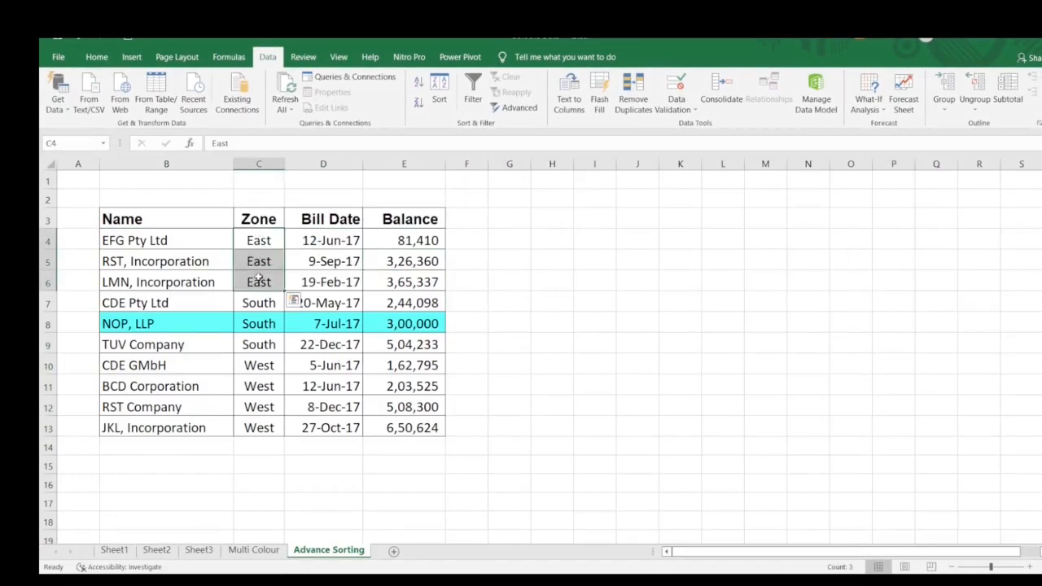
pyautogui.click(416, 241)
pyautogui.click(421, 262)
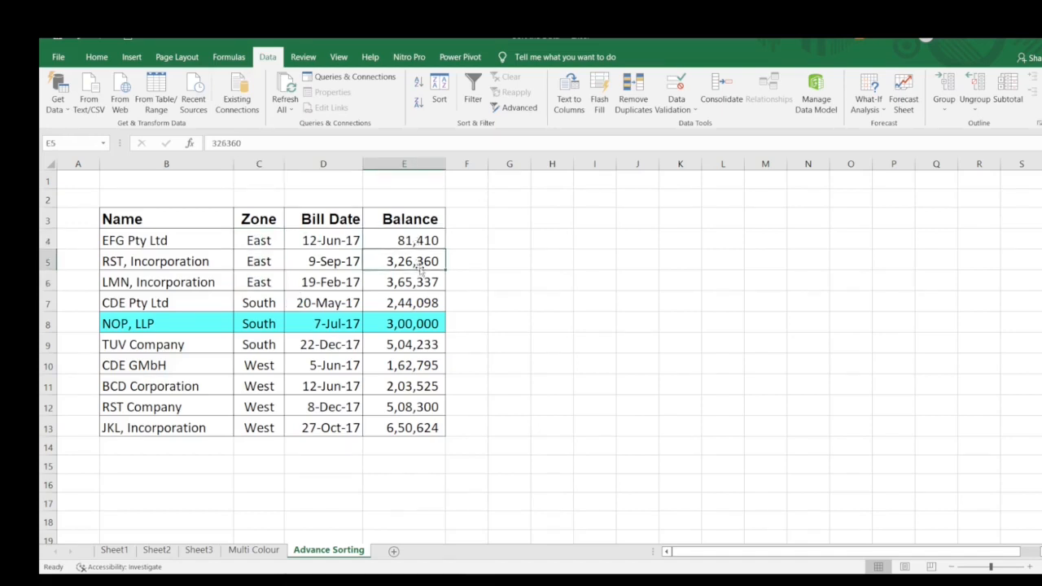
pyautogui.click(421, 283)
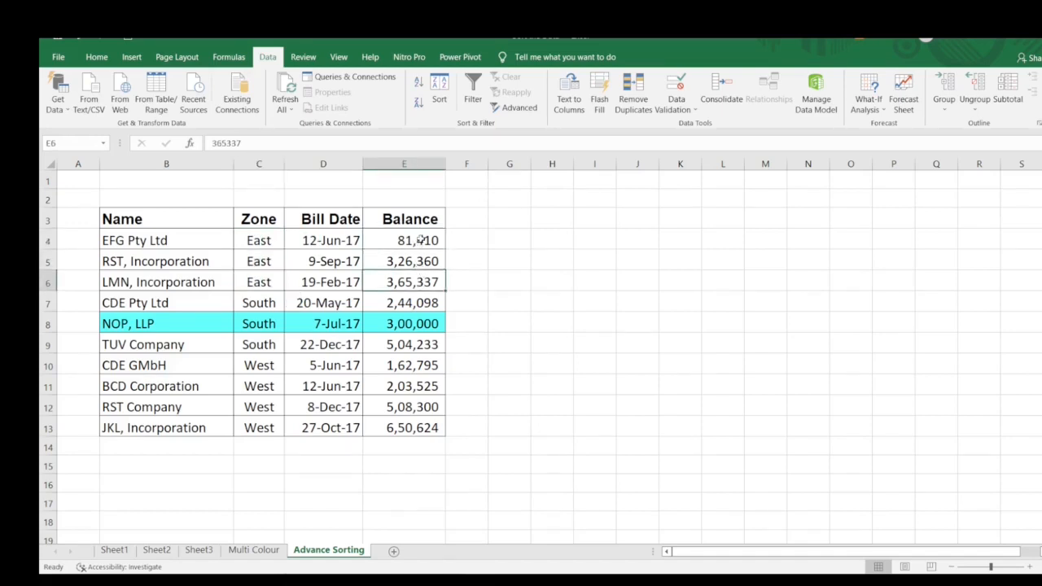
pyautogui.click(420, 239)
pyautogui.click(412, 263)
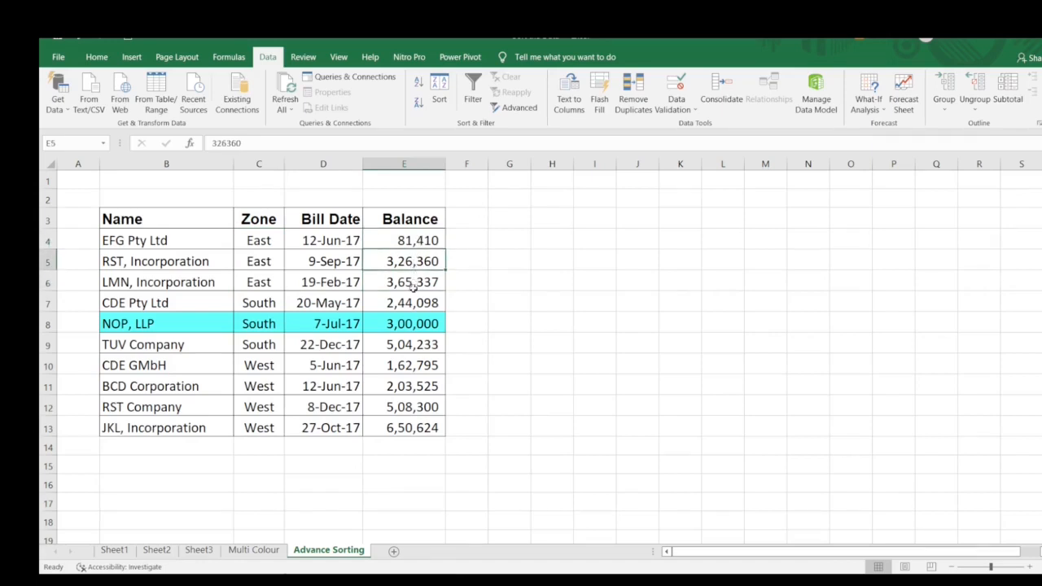
pyautogui.click(413, 283)
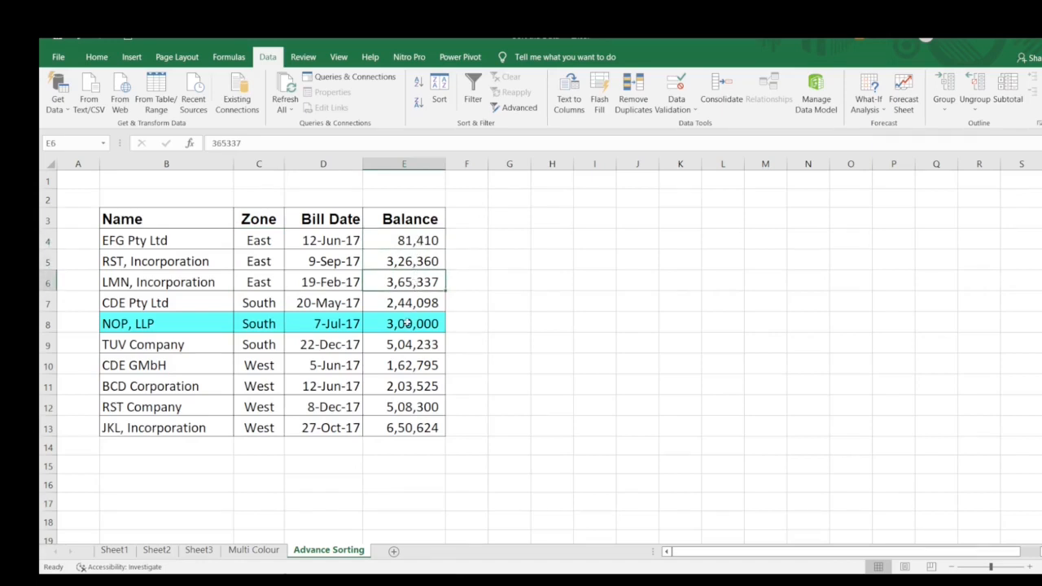